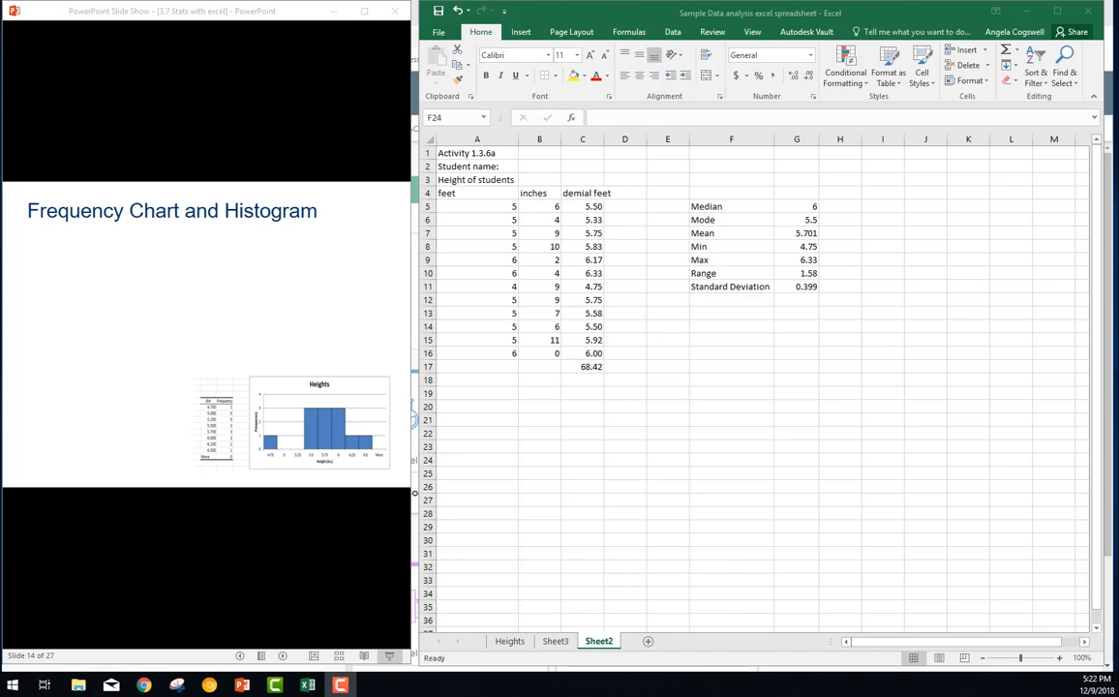
Advance the slideshow to the bin definition instructions and enter a Bins list in I5:I13, from 4.750 to 6.500 in 0.250 increments
{"action": "key", "text": "Right"}
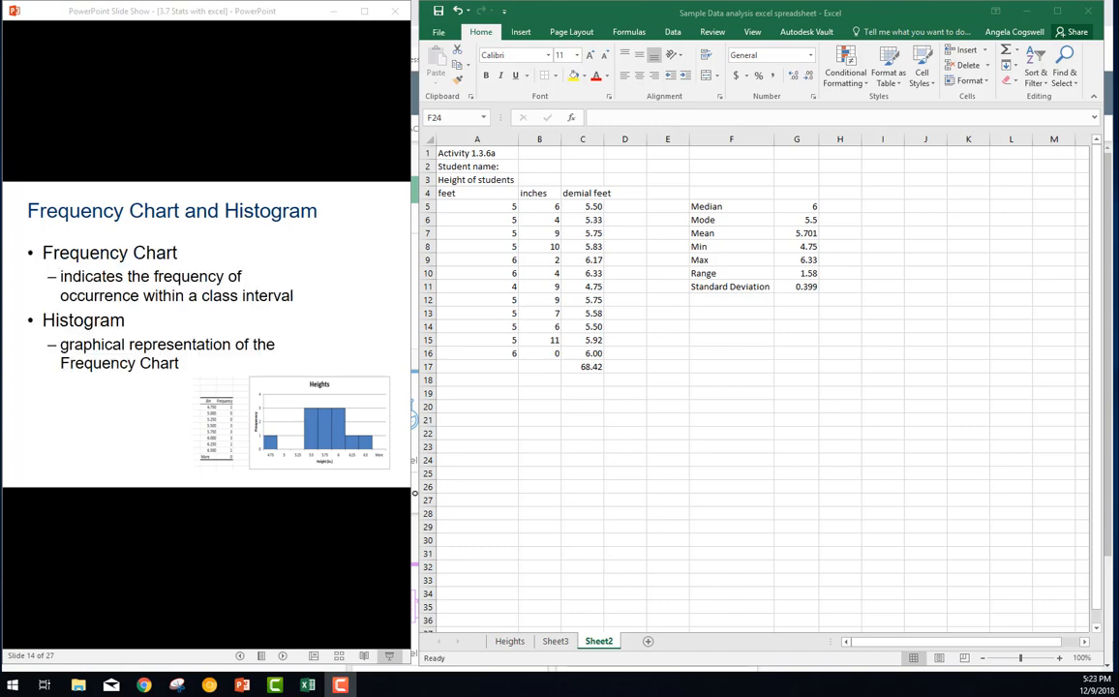
{"action": "left_click", "coordinate": [163, 437]}
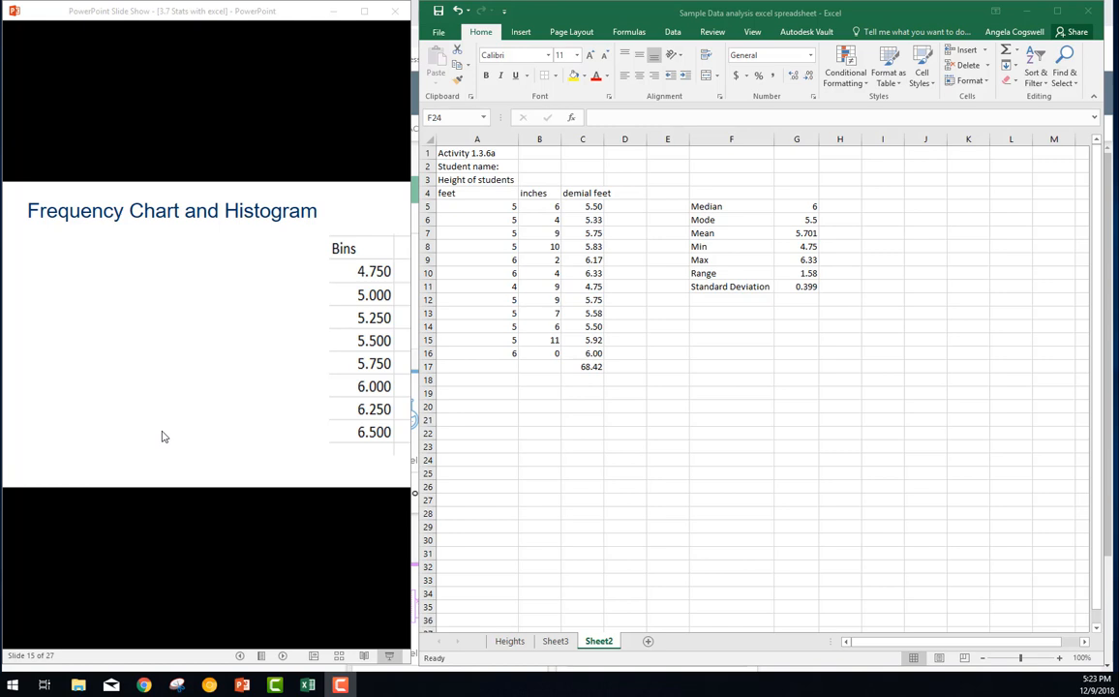
{"action": "left_click", "coordinate": [162, 436]}
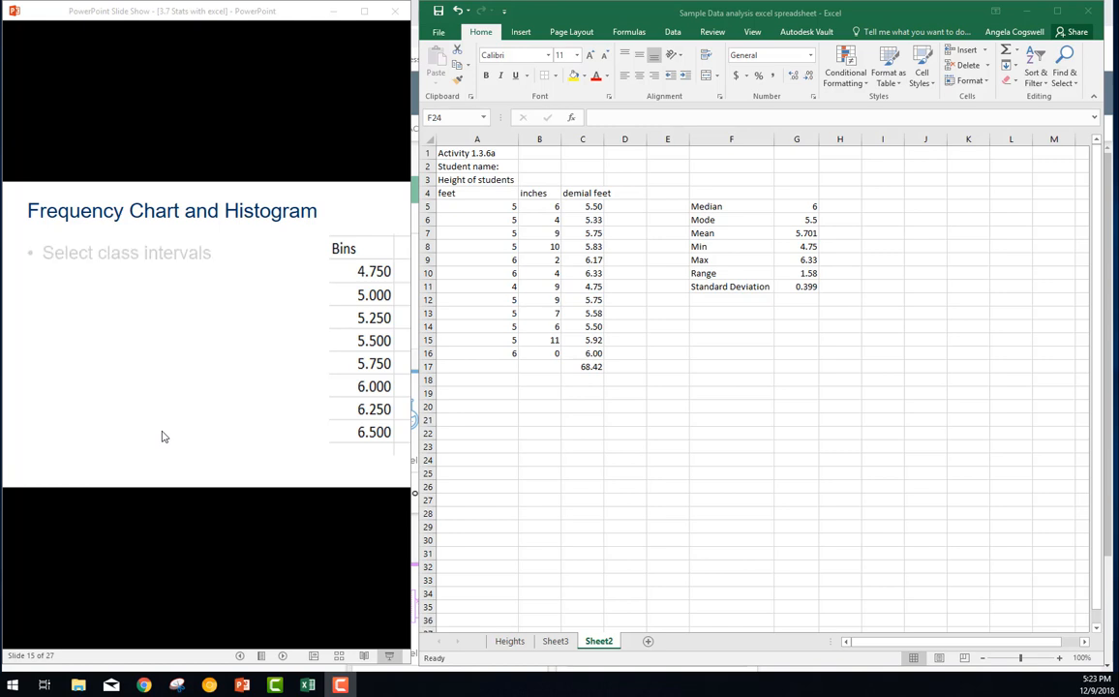
{"action": "left_click", "coordinate": [162, 436]}
{"action": "left_click", "coordinate": [162, 436]}
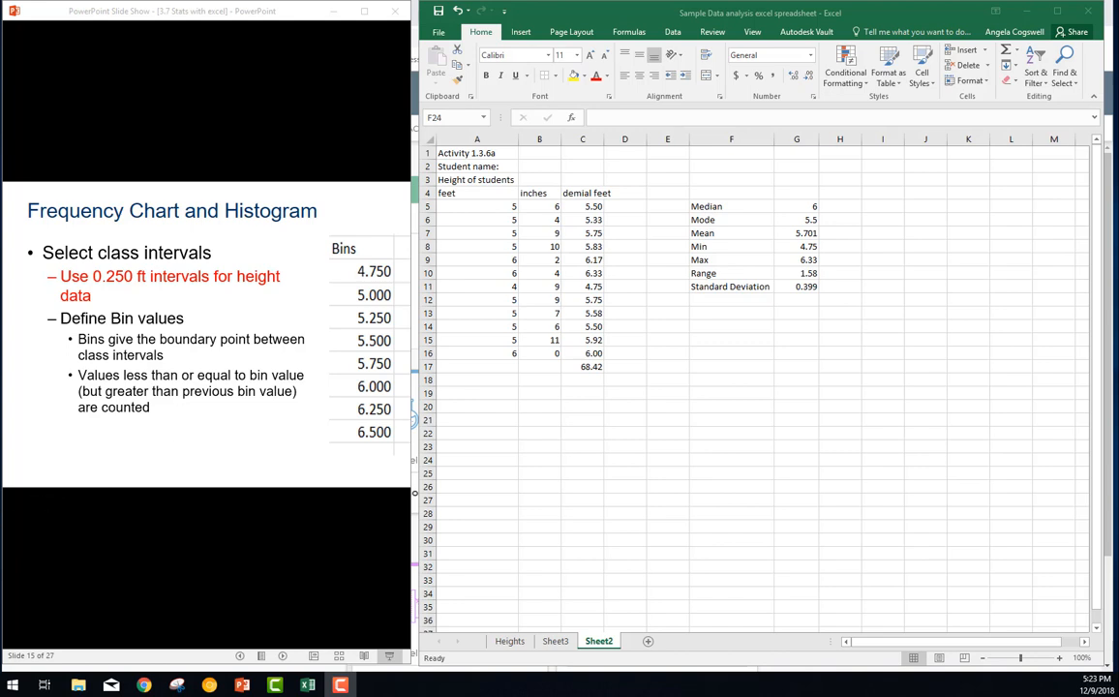
{"action": "type", "text": "Bins 4.750 5.000 5.250 5.500 5.750 6.000 6.250 6.500"}
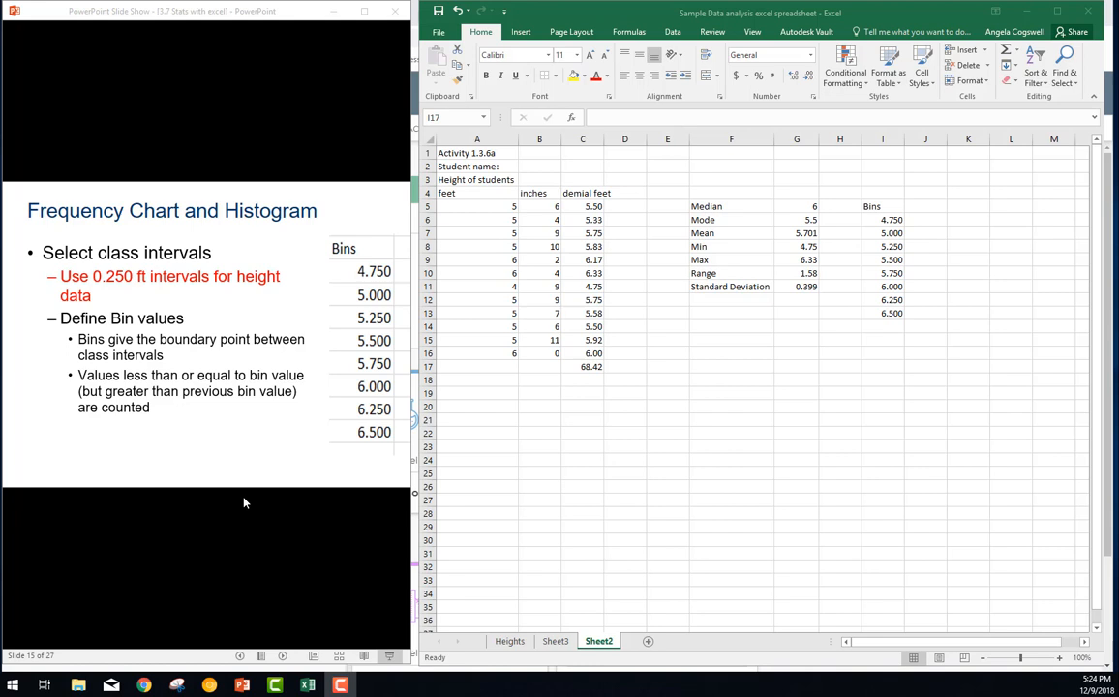
Advance the slideshow to the Histogram tool instructions and start the Histogram tool from Excel's Data Analysis tools
{"action": "left_click", "coordinate": [243, 503]}
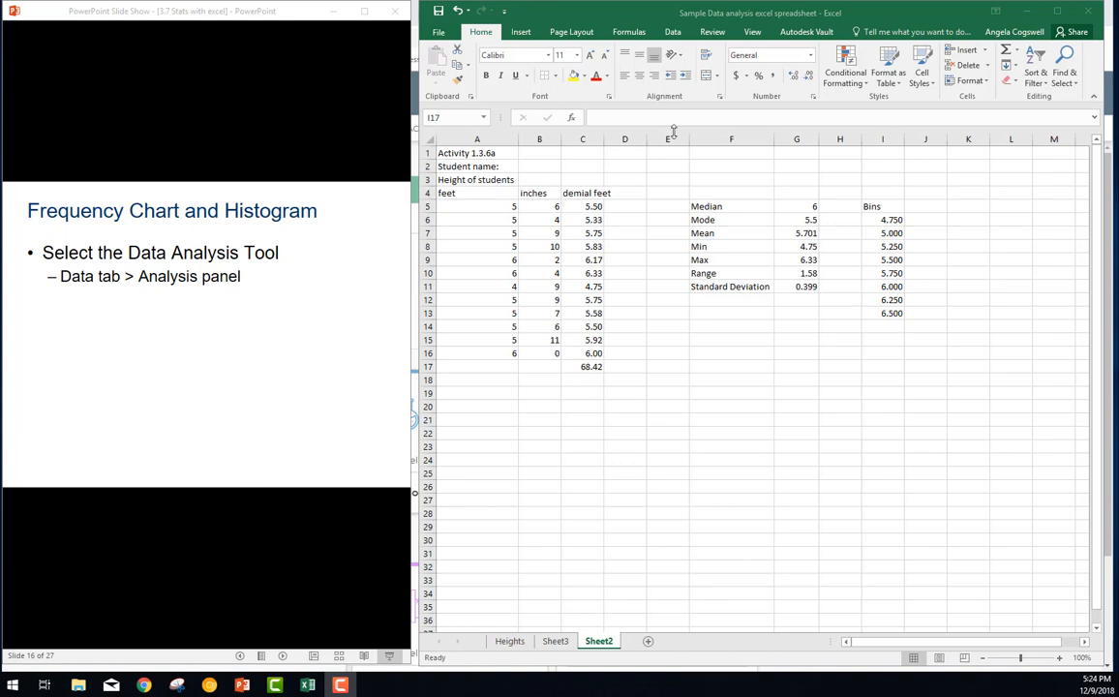
{"action": "left_click", "coordinate": [674, 32]}
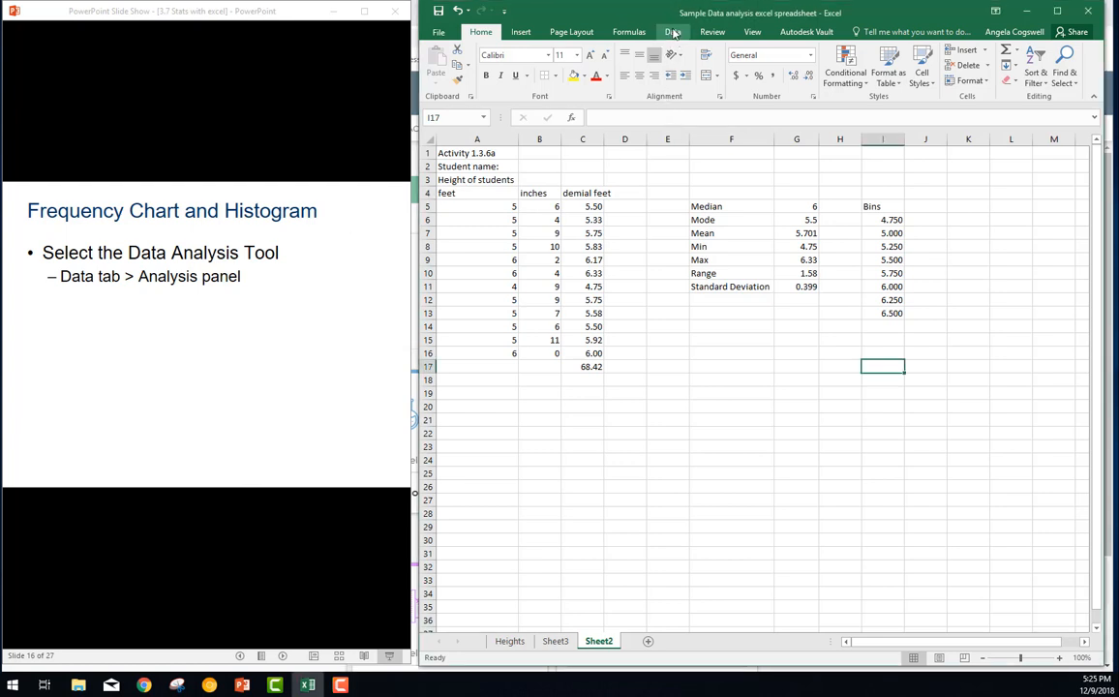
{"action": "left_click", "coordinate": [674, 33]}
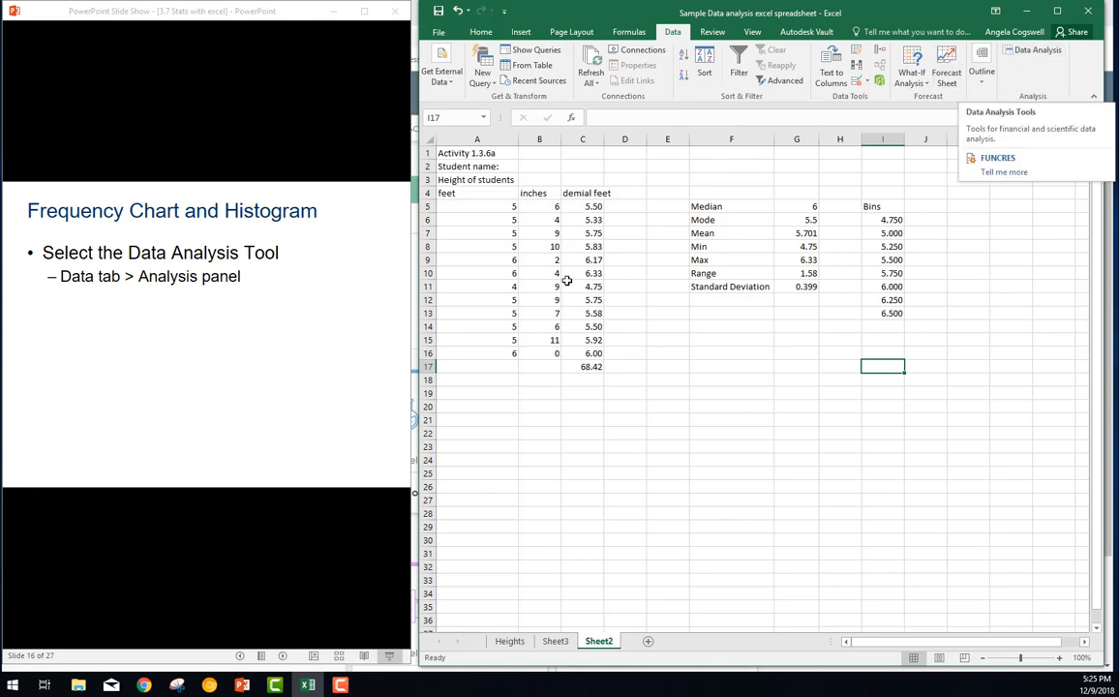
{"action": "left_click", "coordinate": [223, 490]}
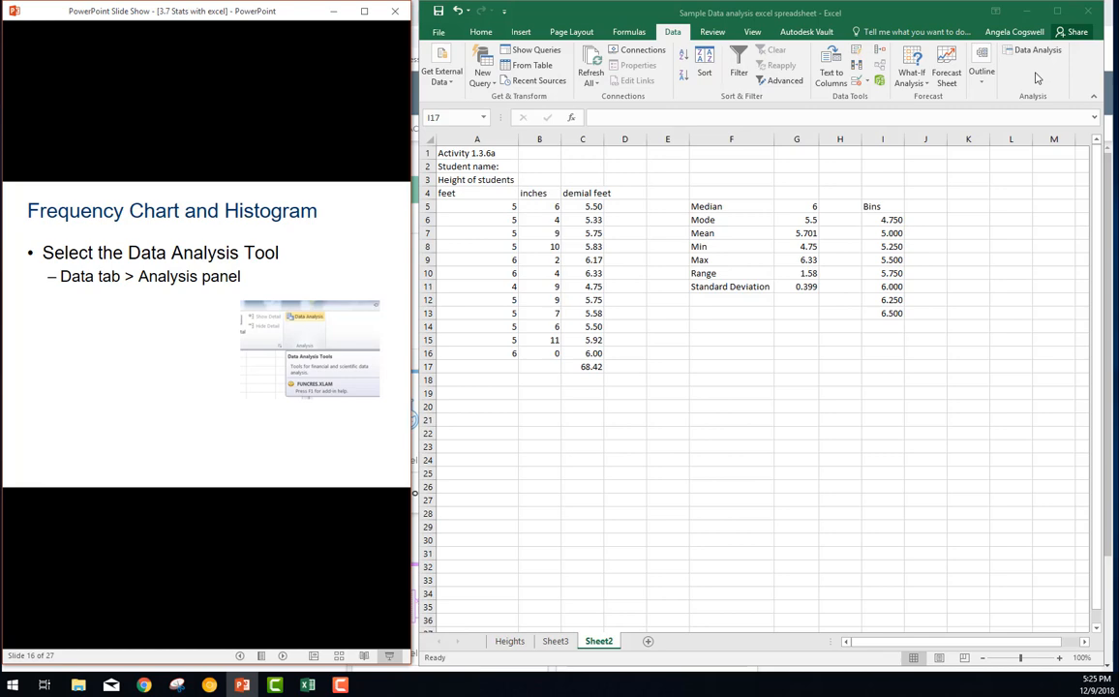
{"action": "left_click", "coordinate": [350, 507]}
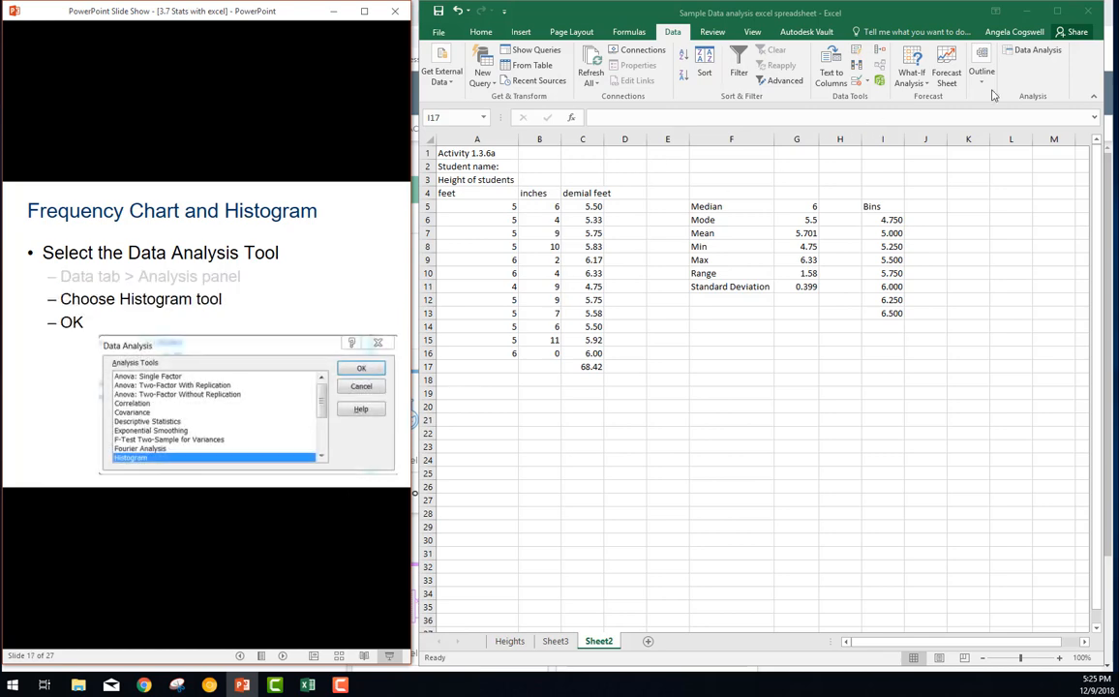
{"action": "left_click", "coordinate": [1038, 54]}
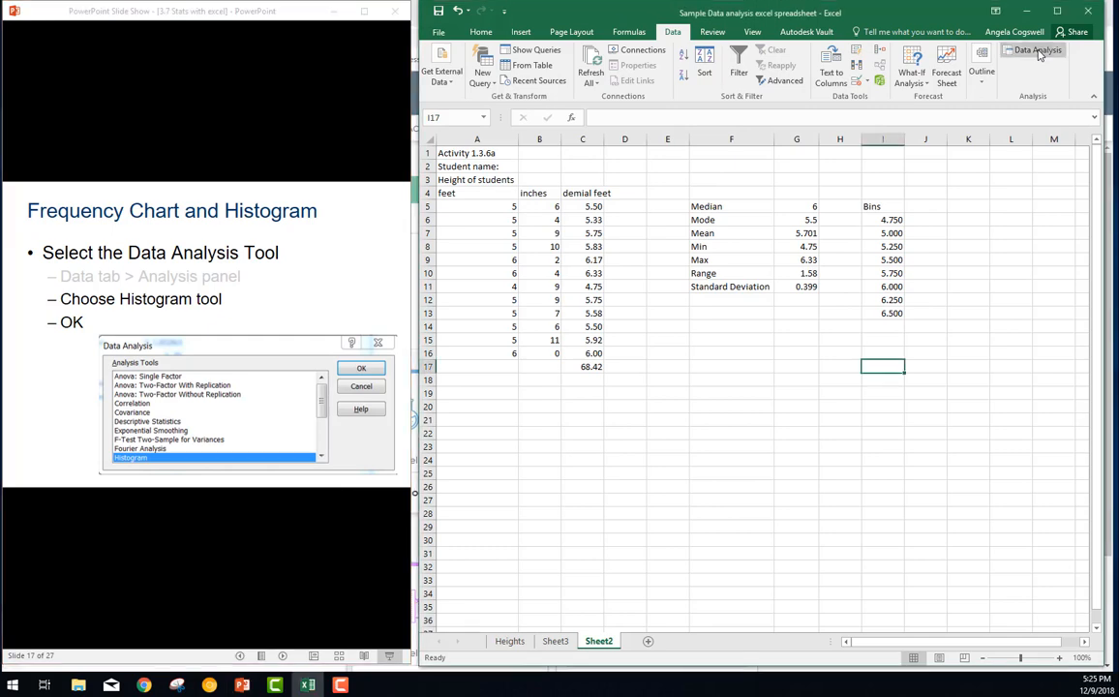
{"action": "left_click", "coordinate": [1038, 54]}
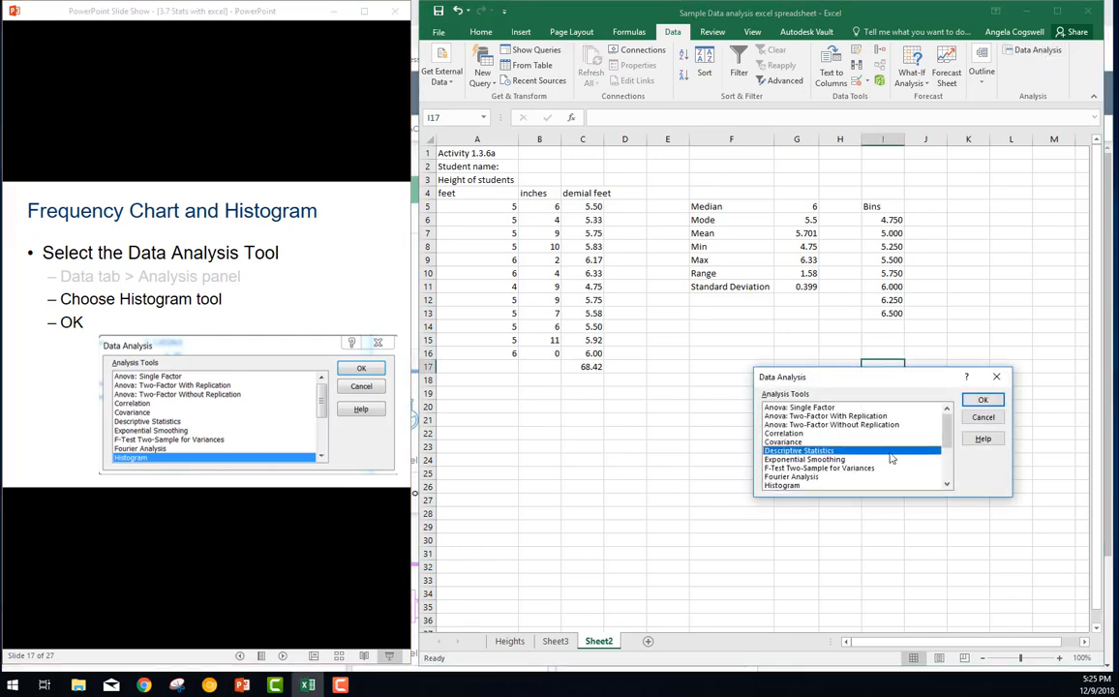
{"action": "left_click", "coordinate": [786, 485]}
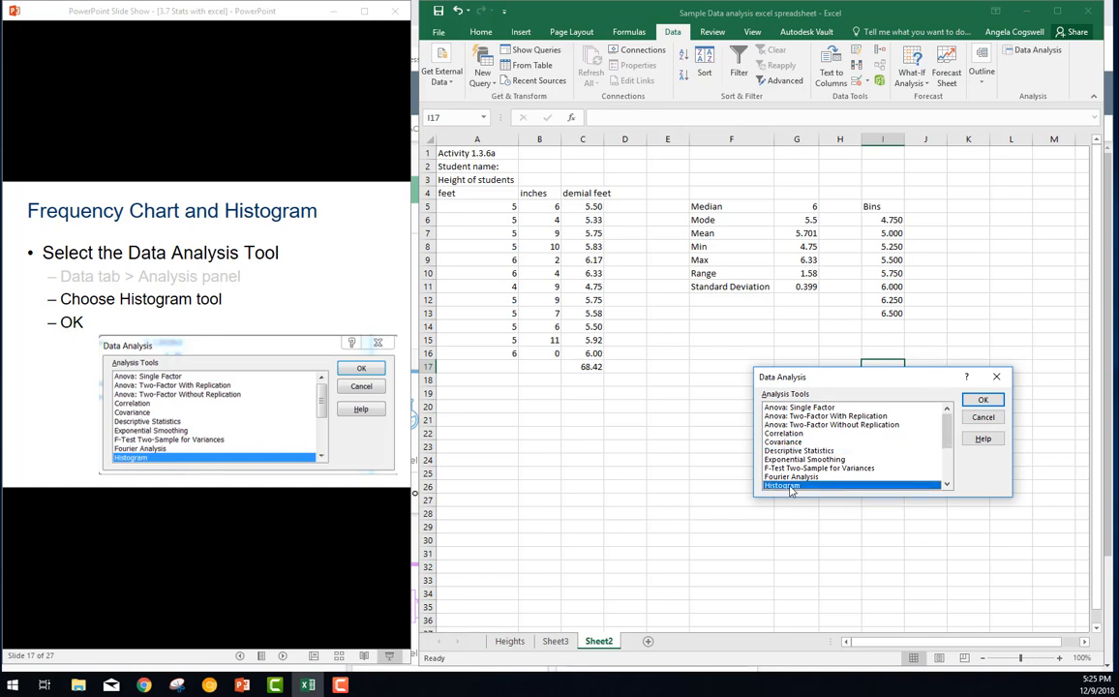
{"action": "left_click", "coordinate": [987, 401]}
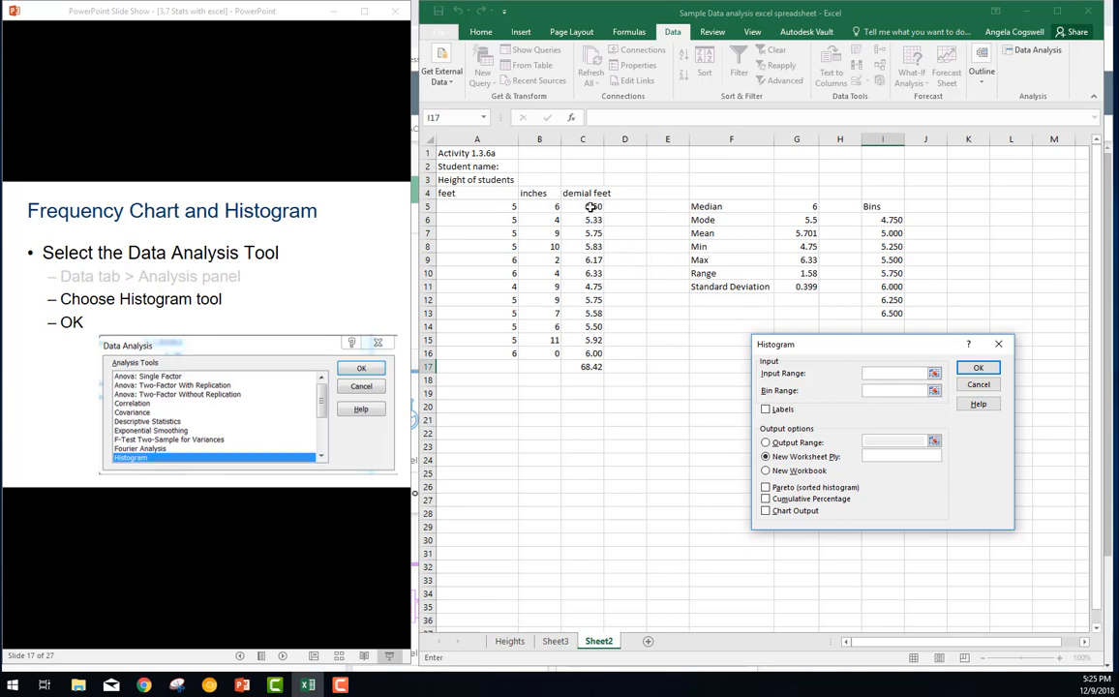
Set the histogram's input range to the decimal heights in C5:C16 and its bin range to I6:I13
{"action": "left_click_drag", "start_coordinate": [587, 206], "coordinate": [594, 355]}
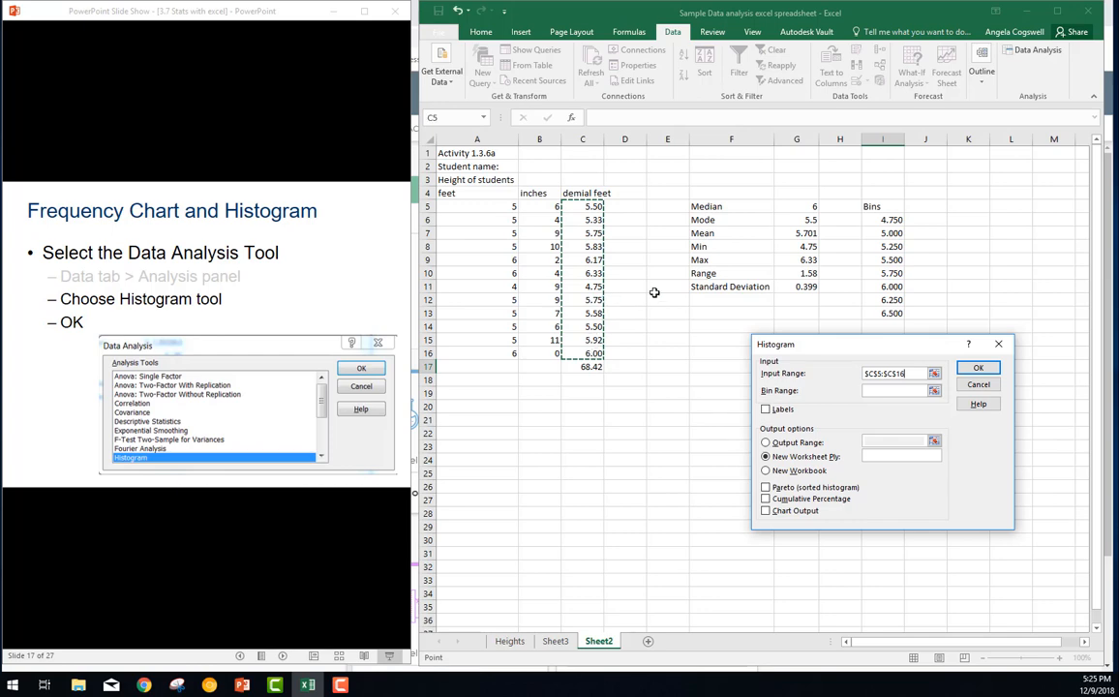
{"action": "left_click", "coordinate": [874, 390]}
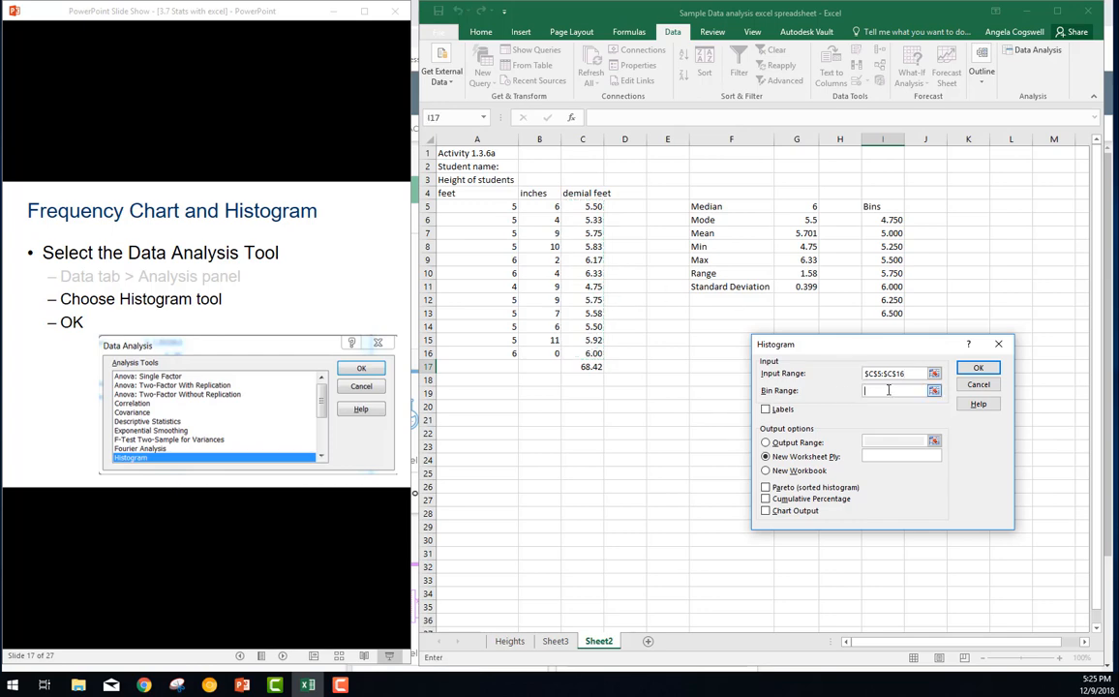
{"action": "left_click_drag", "start_coordinate": [894, 220], "coordinate": [888, 308]}
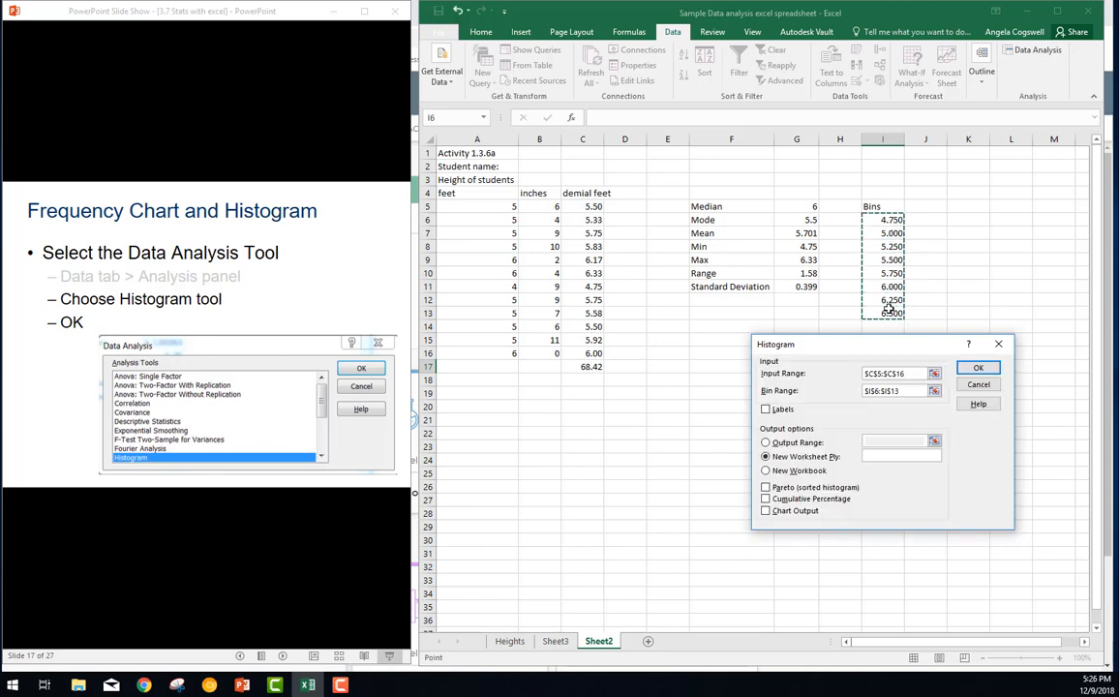
Following the histogram settings slide, generate the frequency table and histogram with output range A22 and Chart Output enabled
{"action": "left_click", "coordinate": [279, 553]}
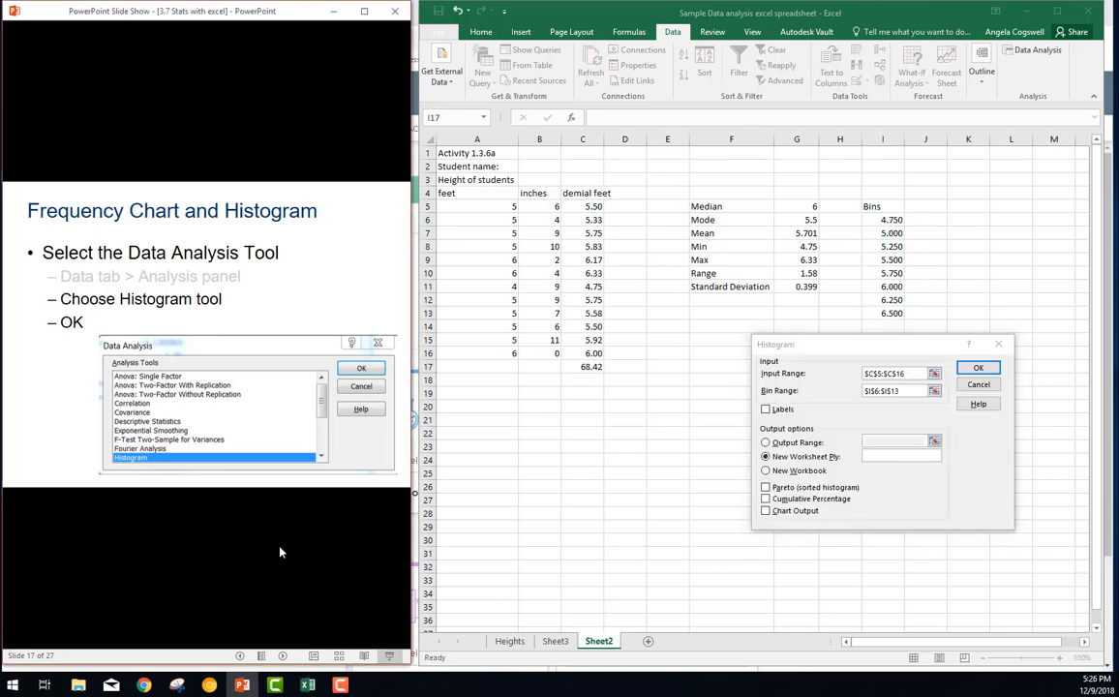
{"action": "left_click", "coordinate": [279, 552]}
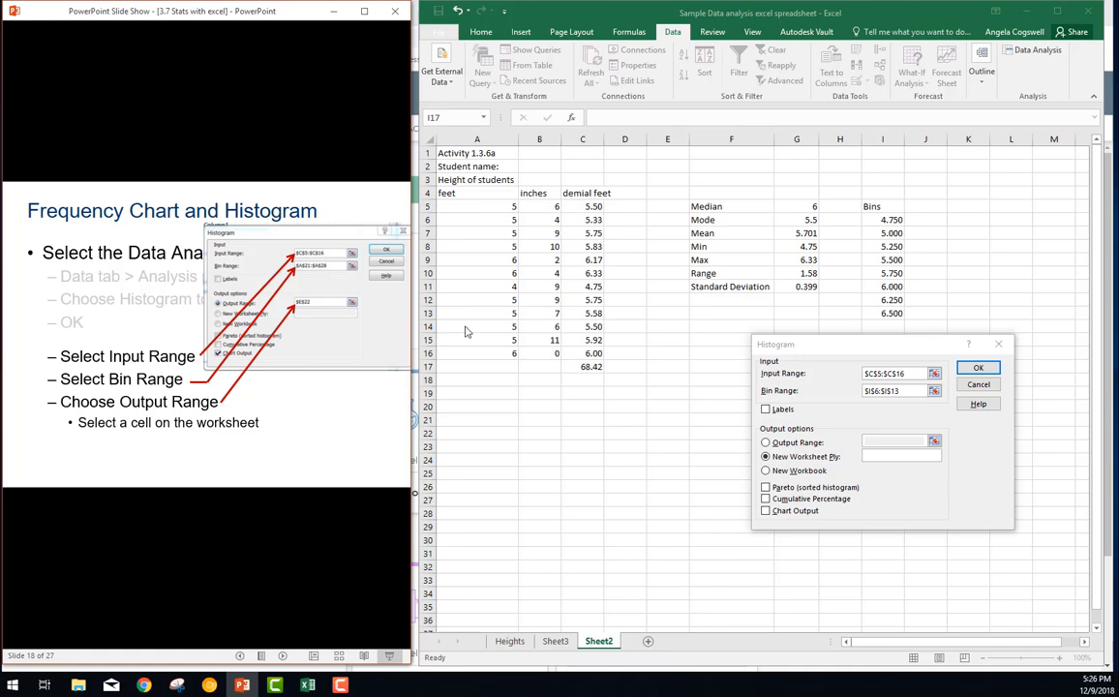
{"action": "left_click", "coordinate": [778, 443]}
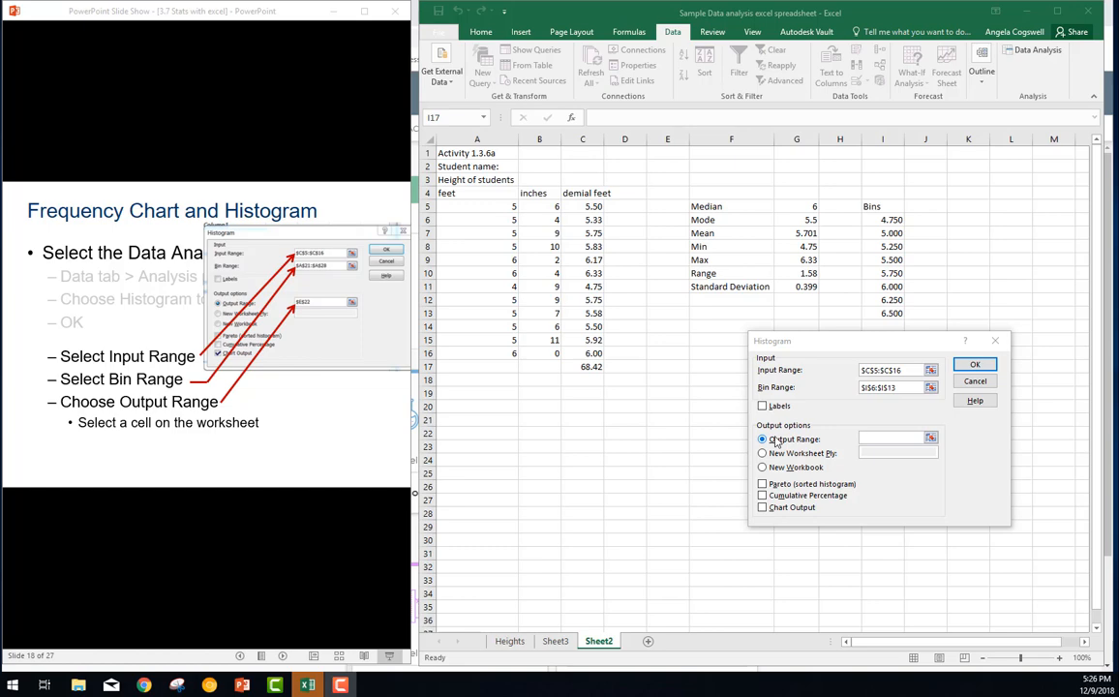
{"action": "left_click", "coordinate": [876, 439]}
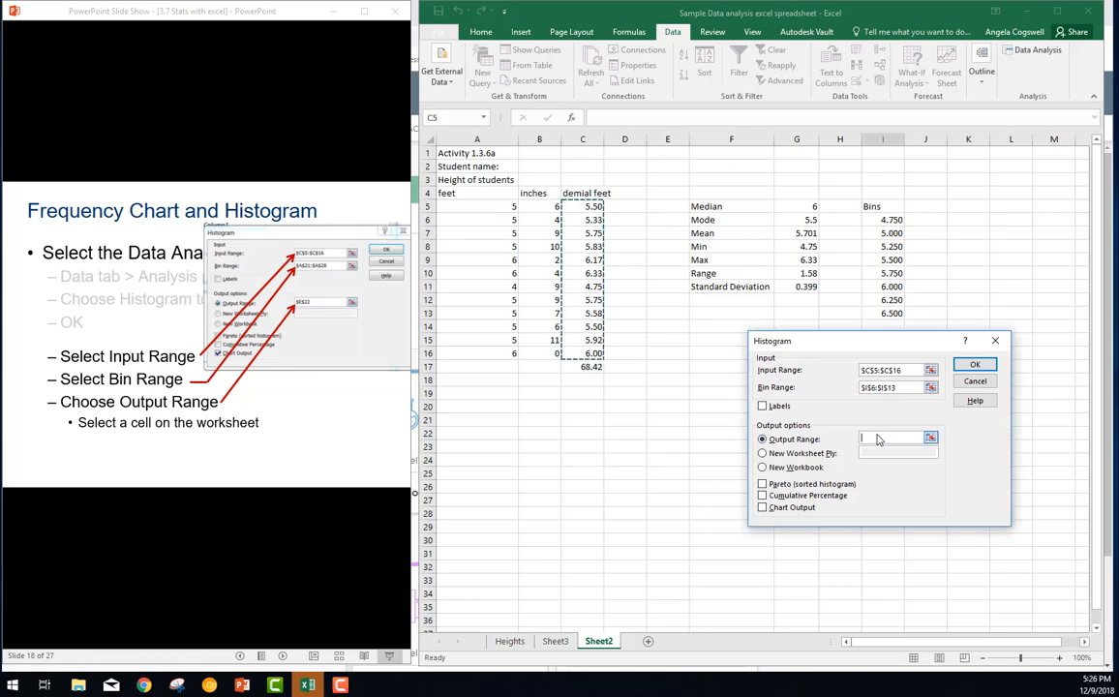
{"action": "left_click", "coordinate": [479, 431]}
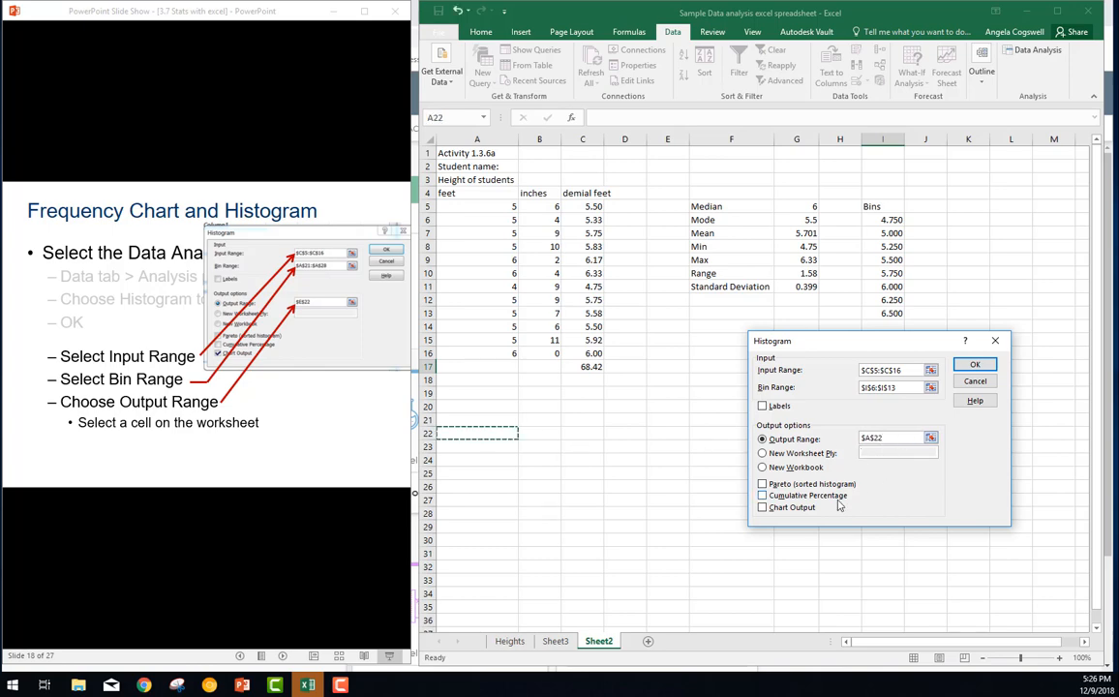
{"action": "left_click", "coordinate": [761, 510]}
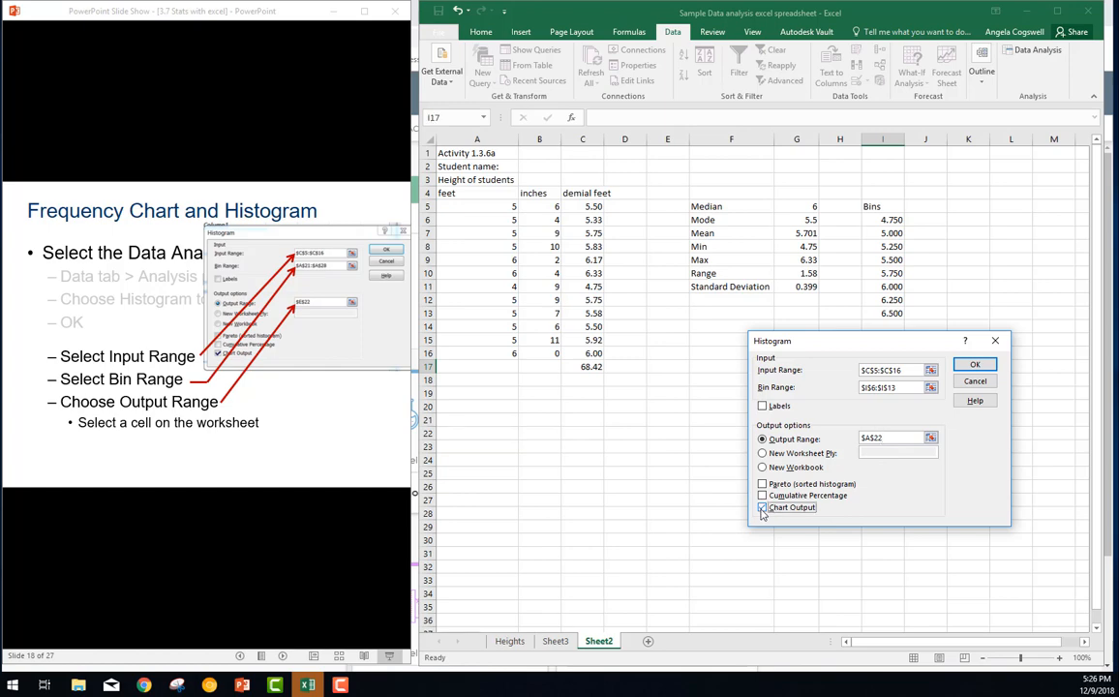
{"action": "left_click", "coordinate": [306, 522]}
{"action": "left_click", "coordinate": [305, 530]}
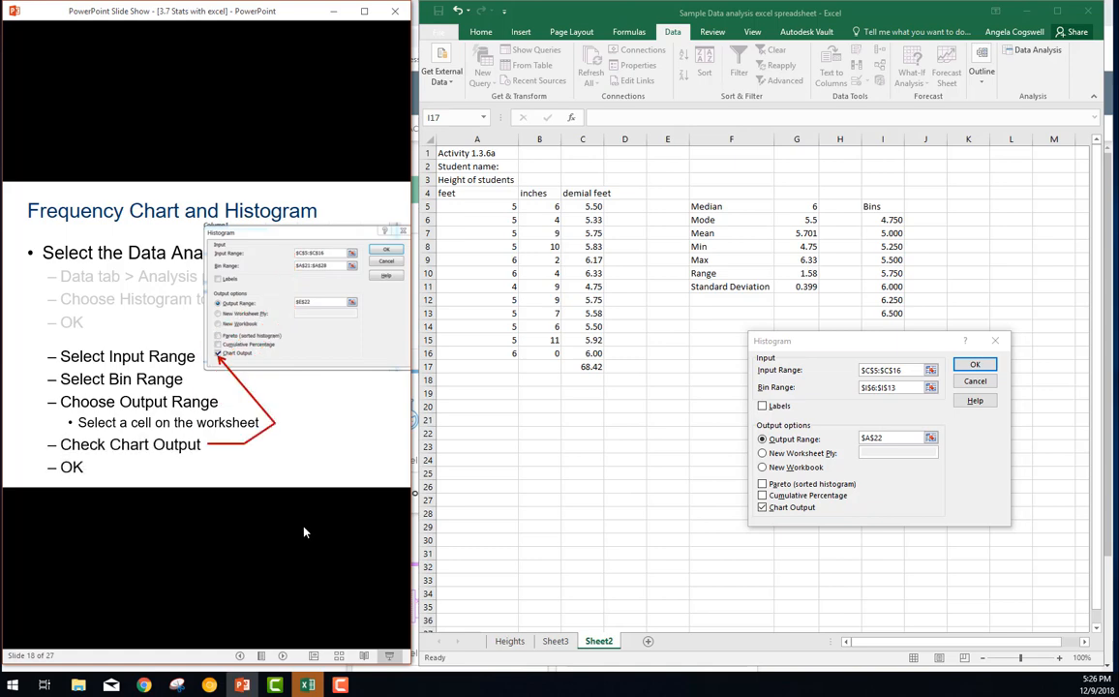
{"action": "left_click", "coordinate": [973, 366]}
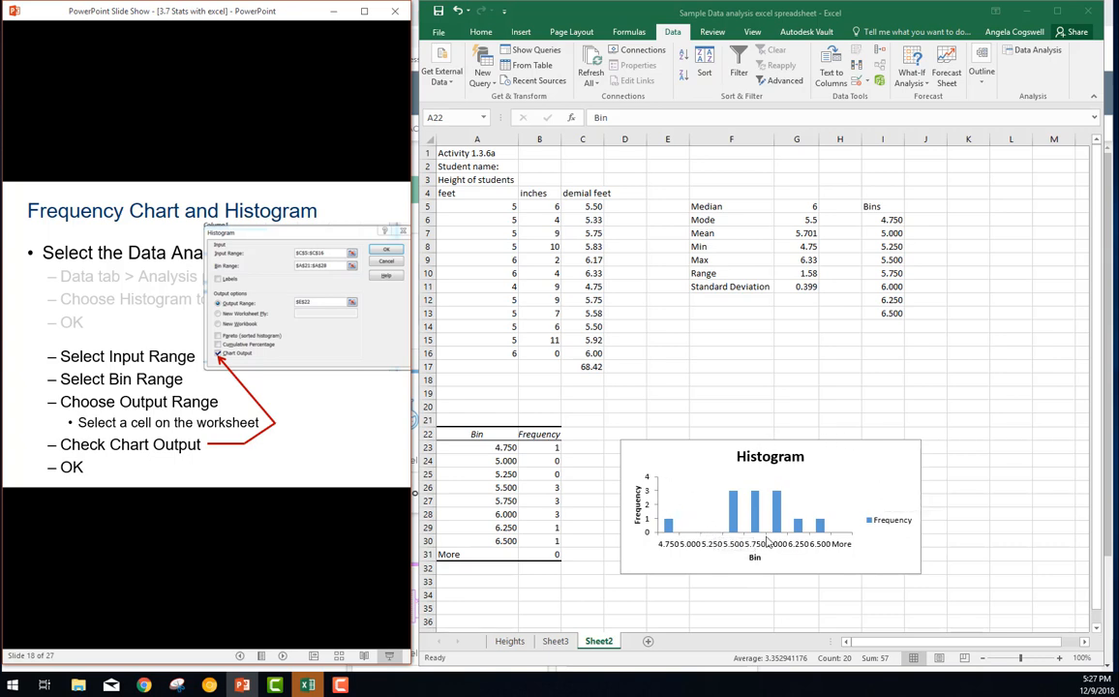
Advance the slideshow to the histogram formatting slide and open the format settings of the chart's horizontal category axis
{"action": "left_click", "coordinate": [280, 559]}
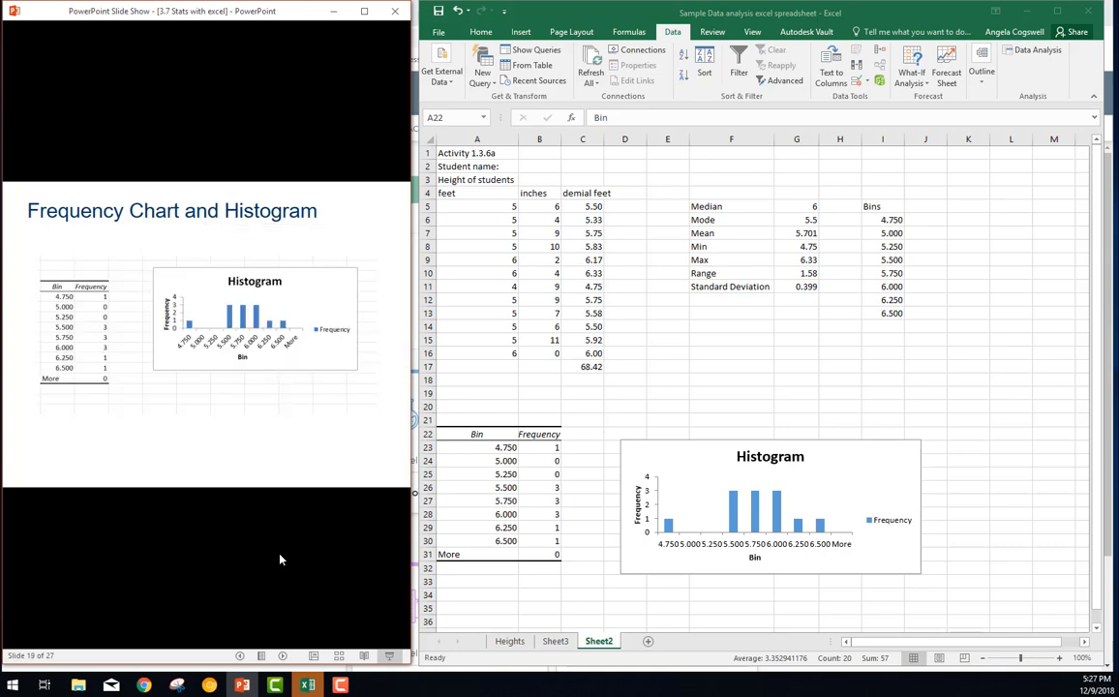
{"action": "left_click", "coordinate": [324, 508]}
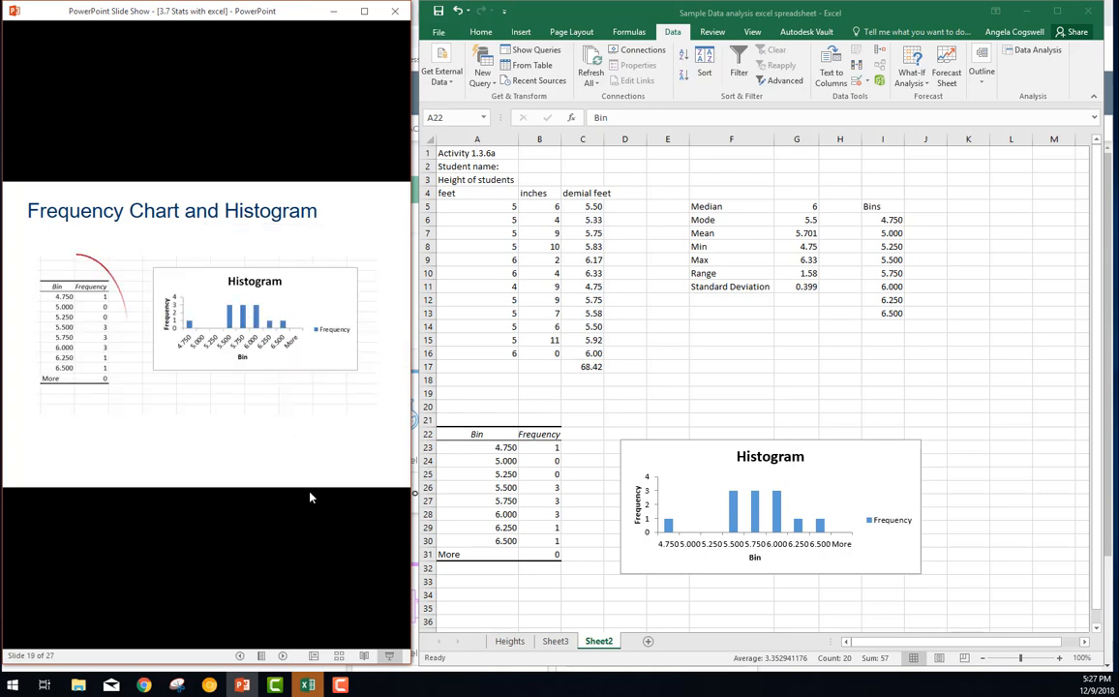
{"action": "left_click", "coordinate": [216, 542]}
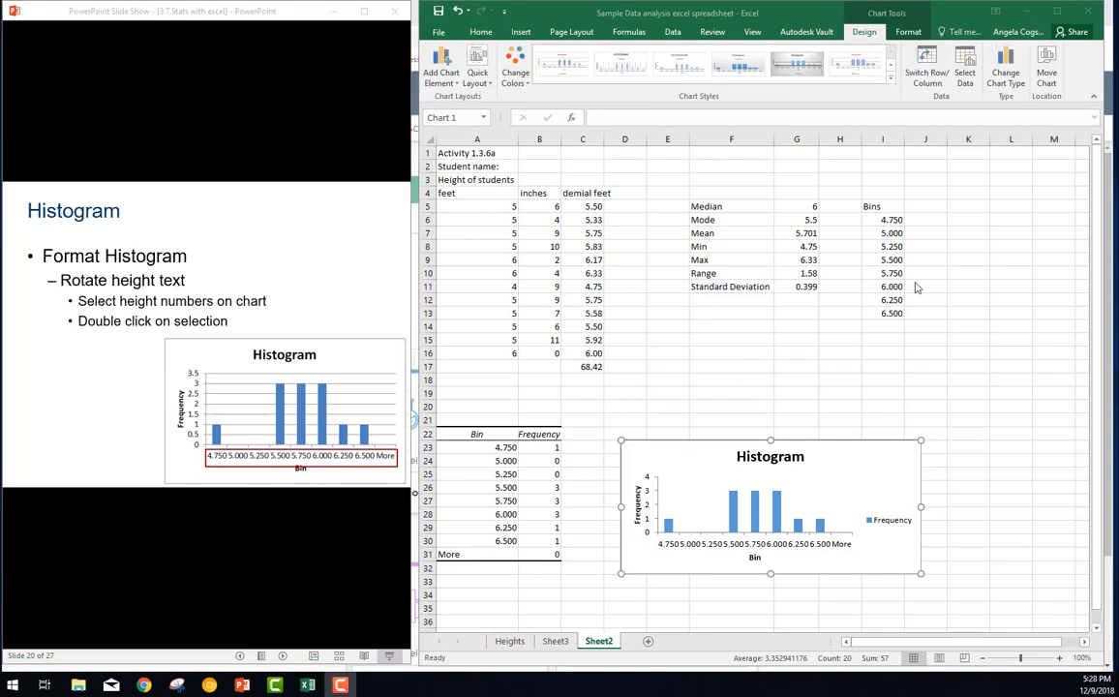
{"action": "left_click", "coordinate": [1105, 281]}
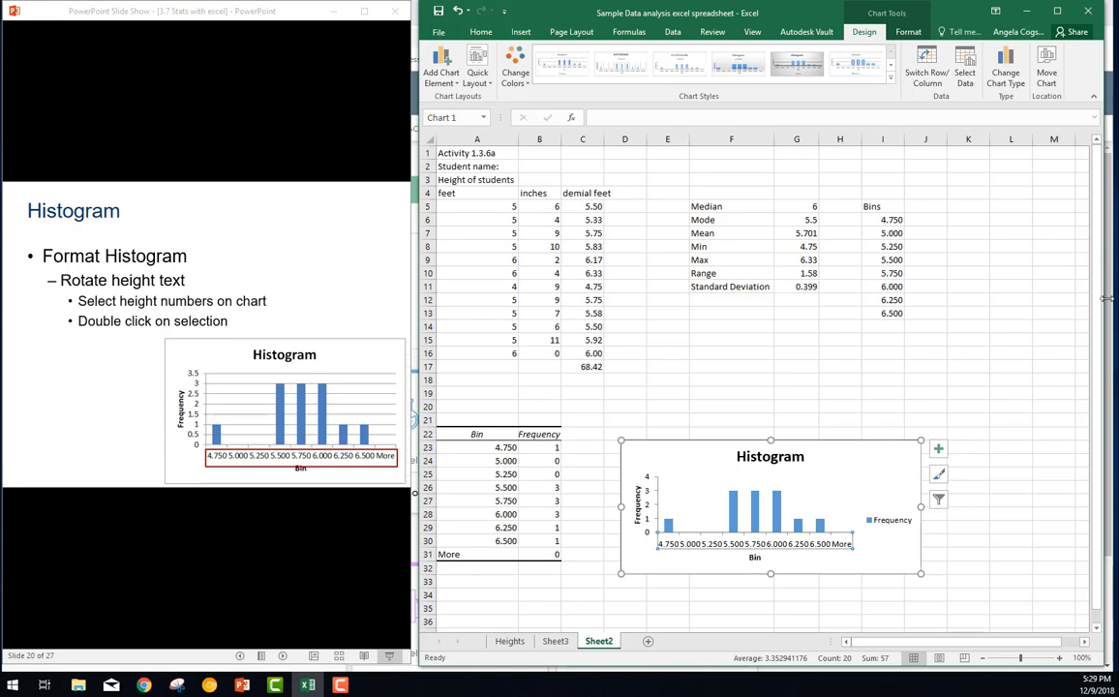
{"action": "left_click_drag", "start_coordinate": [1102, 300], "coordinate": [1114, 442]}
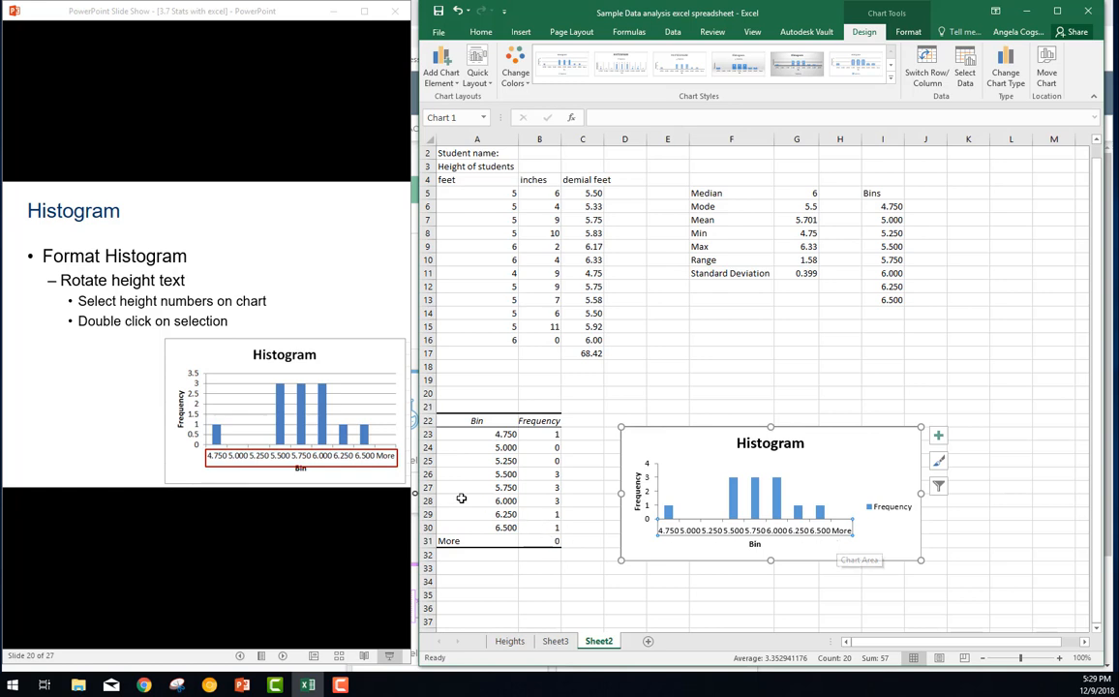
{"action": "double_click", "coordinate": [700, 534]}
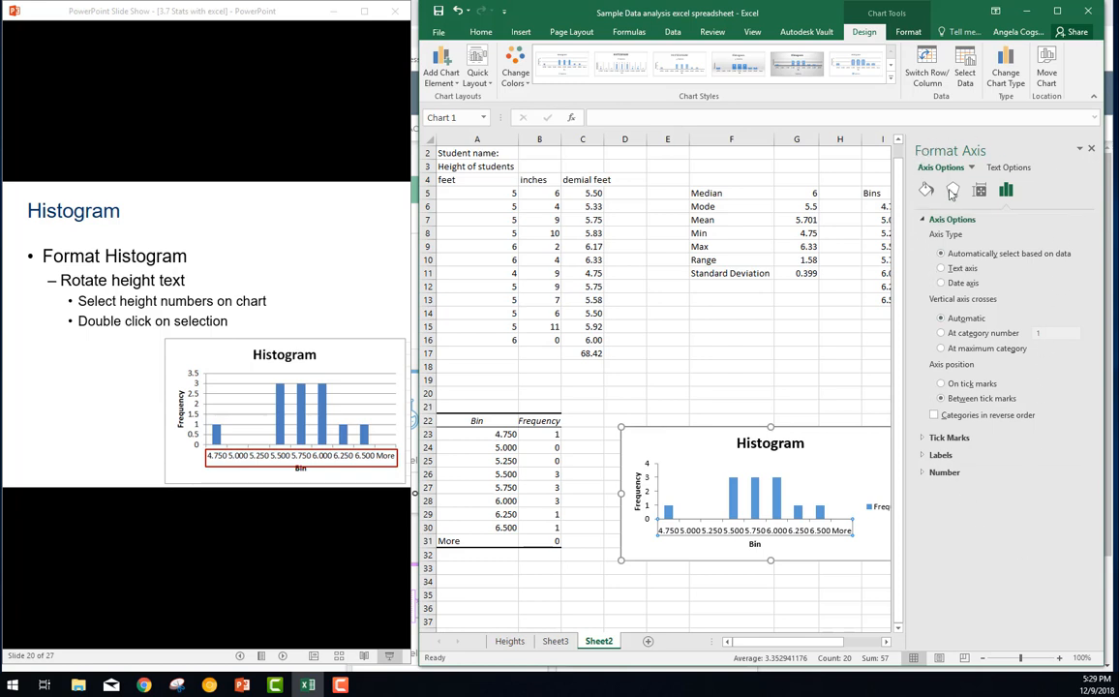
Advance the slideshow to the Choose Alignment instruction and show the alignment settings of the histogram's horizontal axis
{"action": "left_click", "coordinate": [312, 533]}
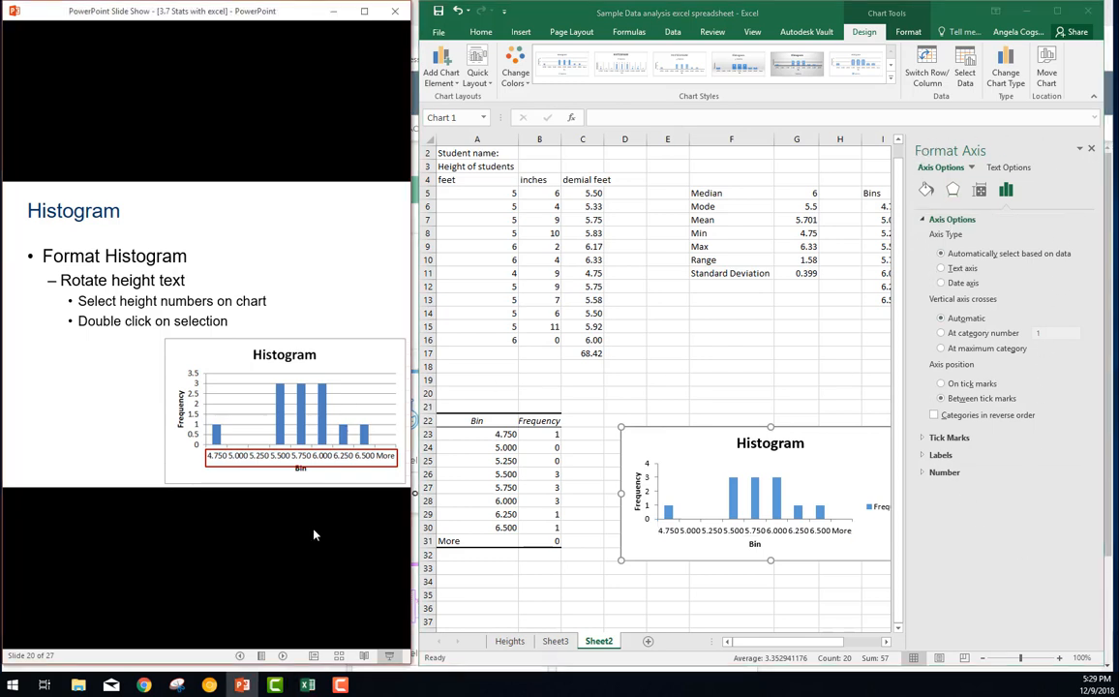
{"action": "left_click", "coordinate": [313, 534]}
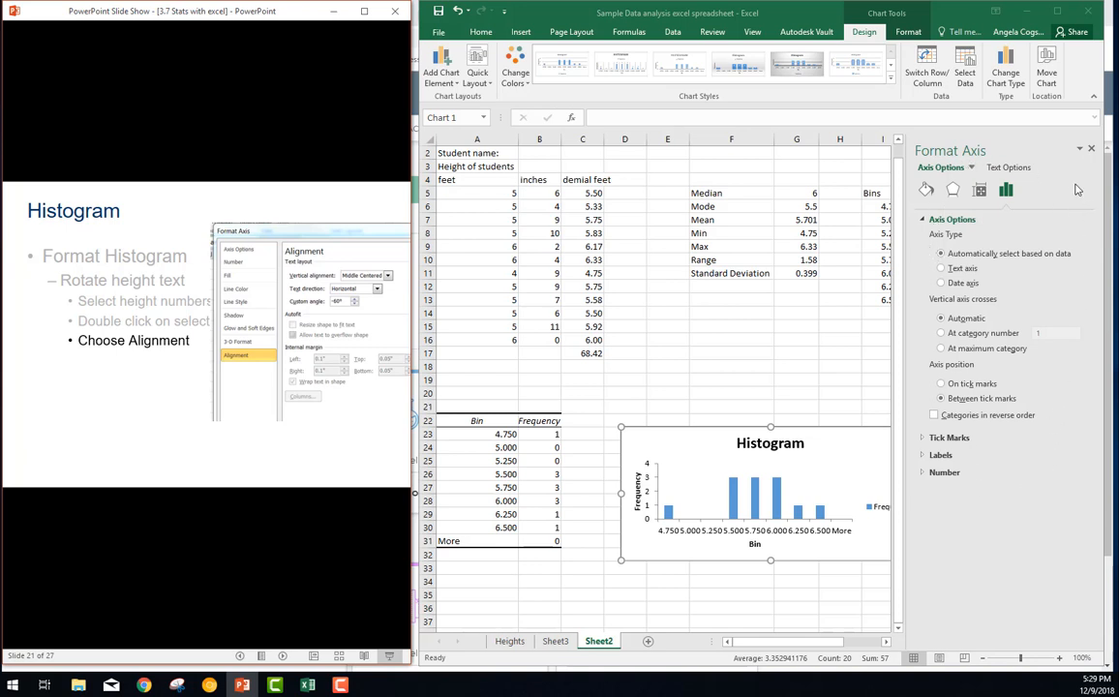
{"action": "left_click", "coordinate": [984, 193]}
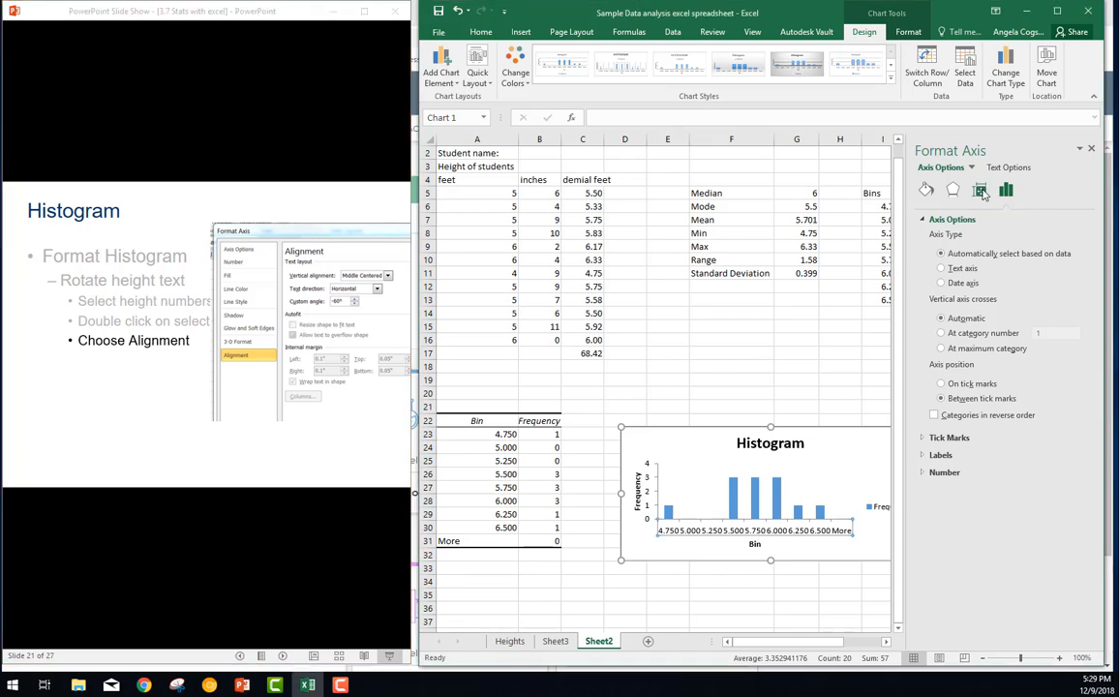
{"action": "left_click", "coordinate": [979, 190]}
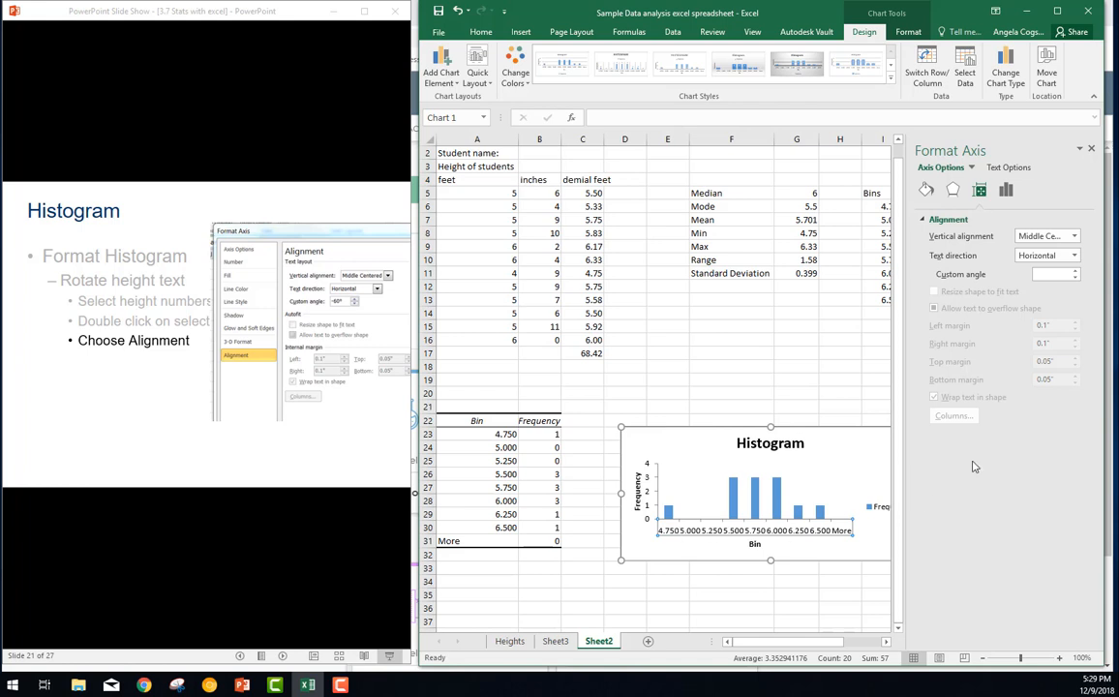
Try the 90° rotated, 270° rotated and stacked text directions on the horizontal axis labels, and return them to Horizontal
{"action": "left_click", "coordinate": [1072, 255]}
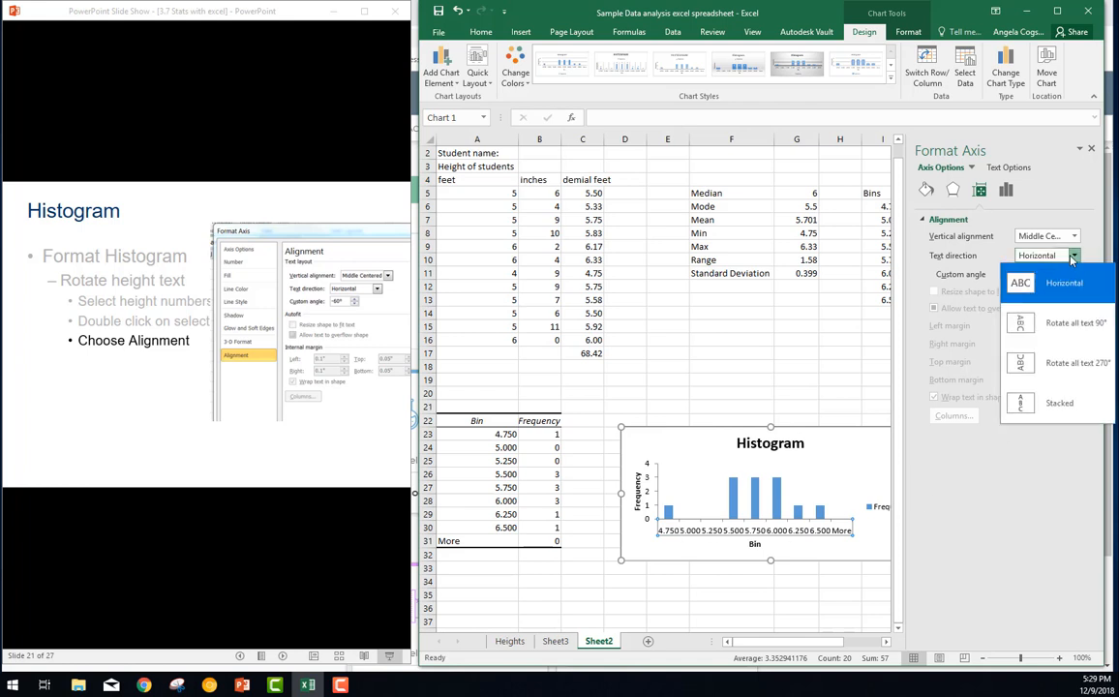
{"action": "left_click", "coordinate": [1061, 322]}
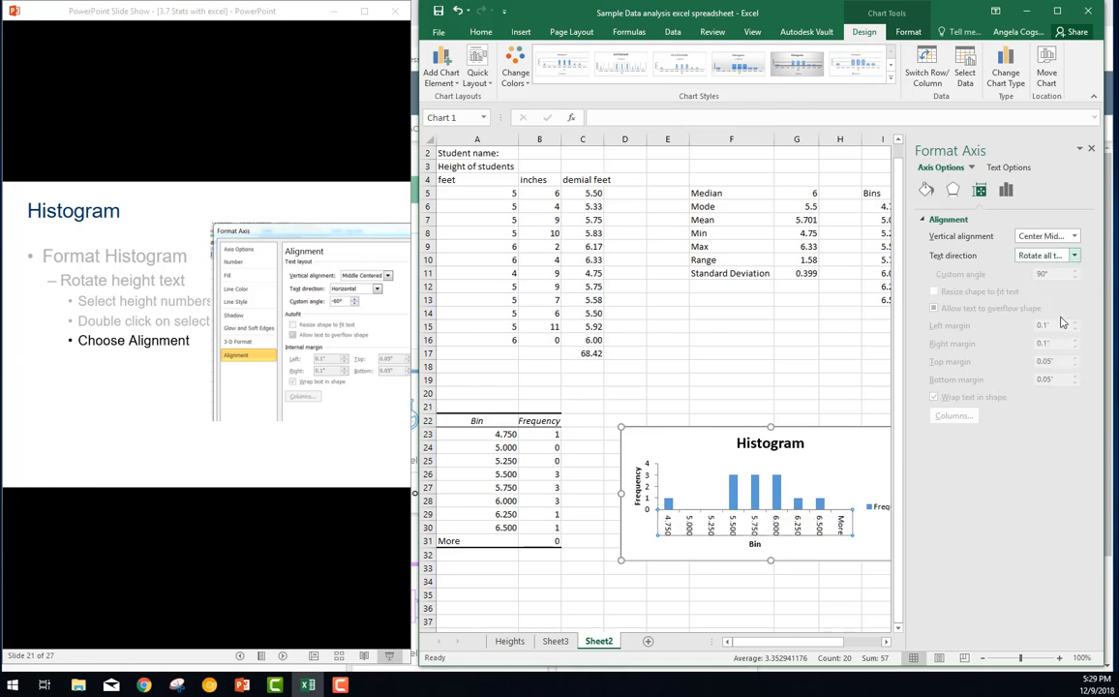
{"action": "left_click", "coordinate": [1075, 257]}
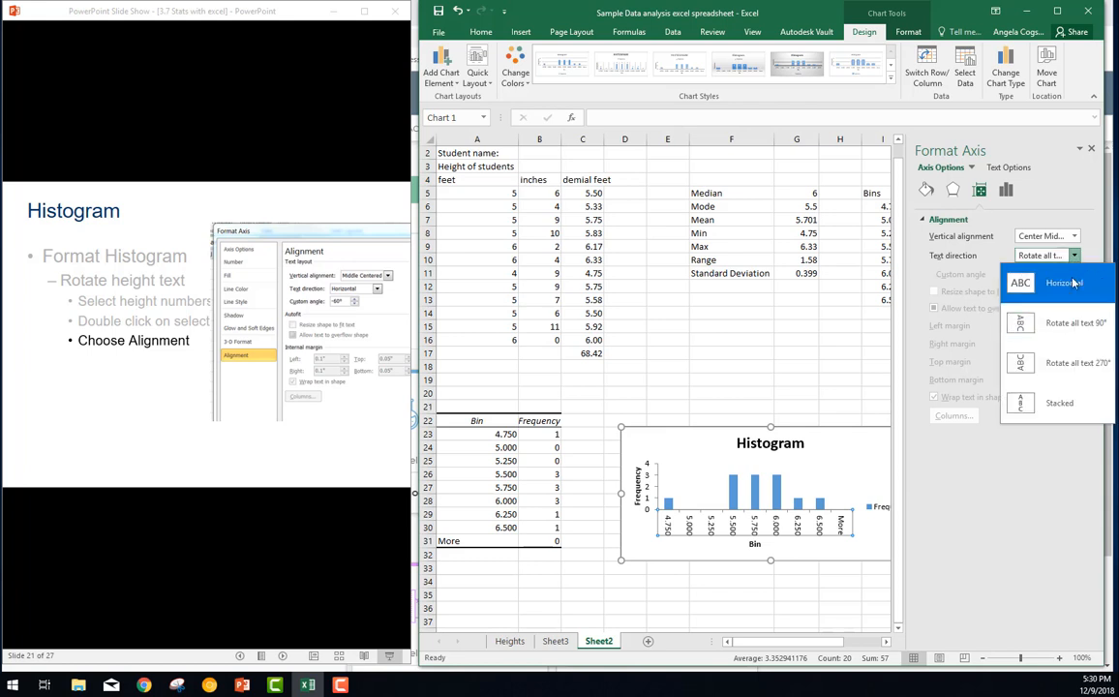
{"action": "left_click", "coordinate": [1074, 363]}
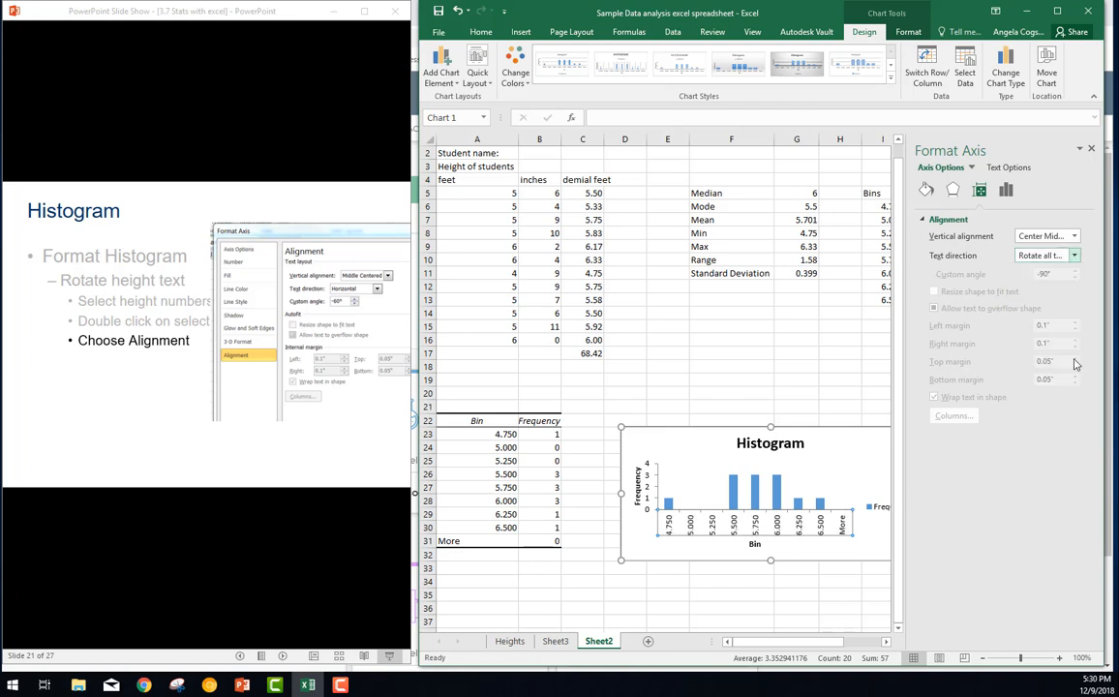
{"action": "left_click", "coordinate": [1074, 255]}
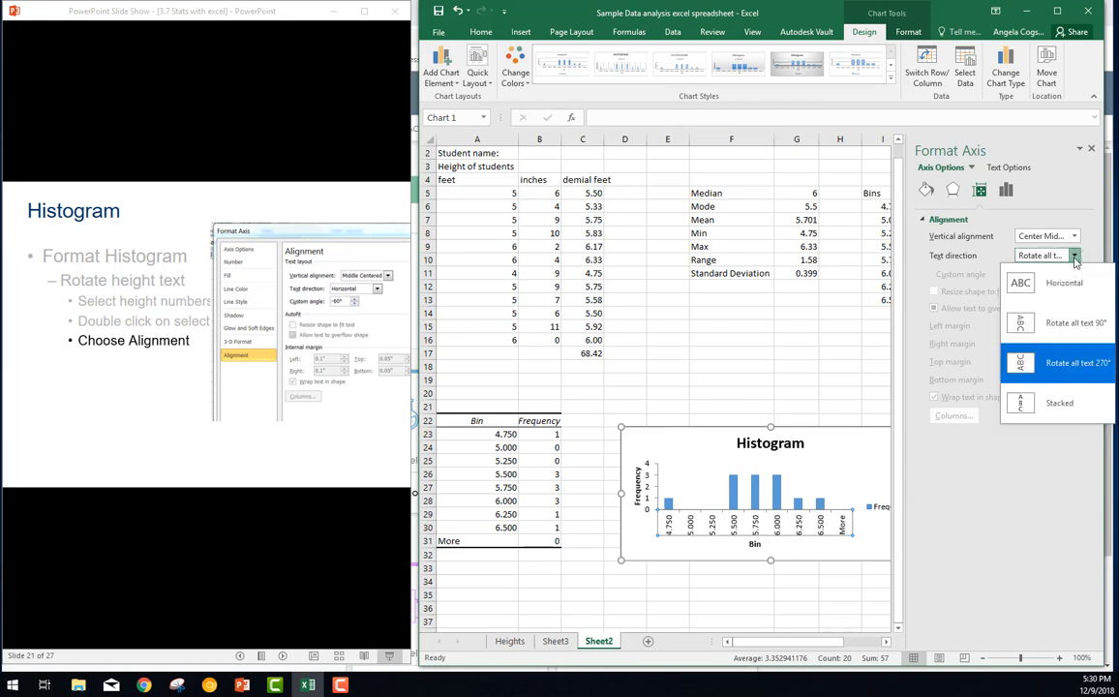
{"action": "left_click", "coordinate": [1076, 402]}
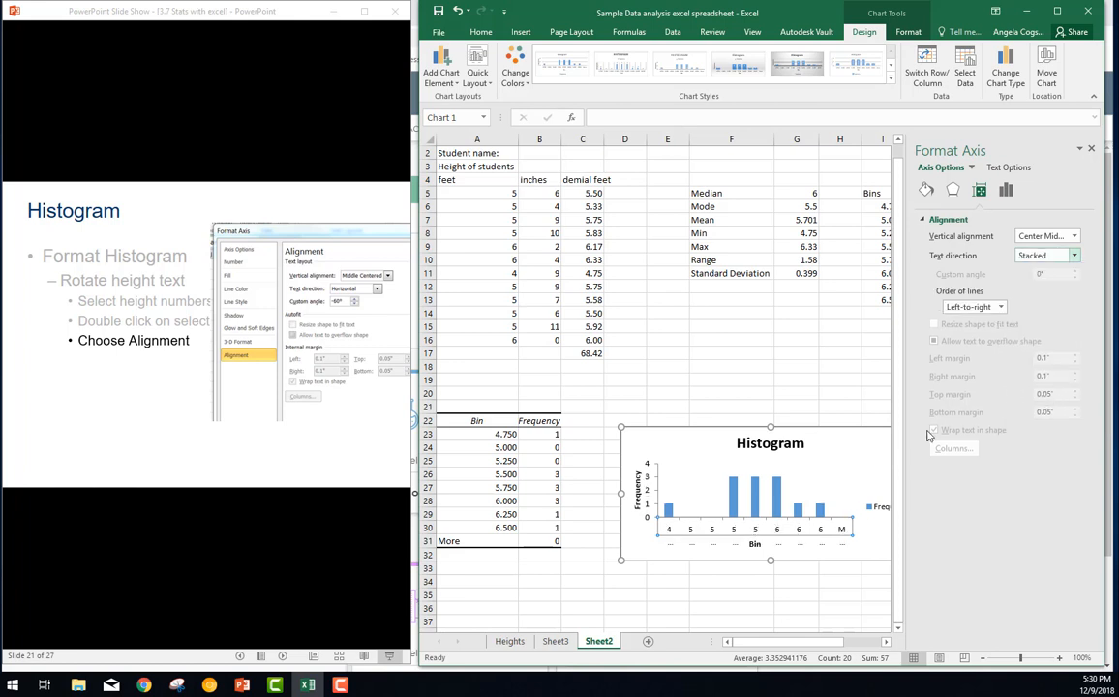
{"action": "left_click", "coordinate": [1054, 256]}
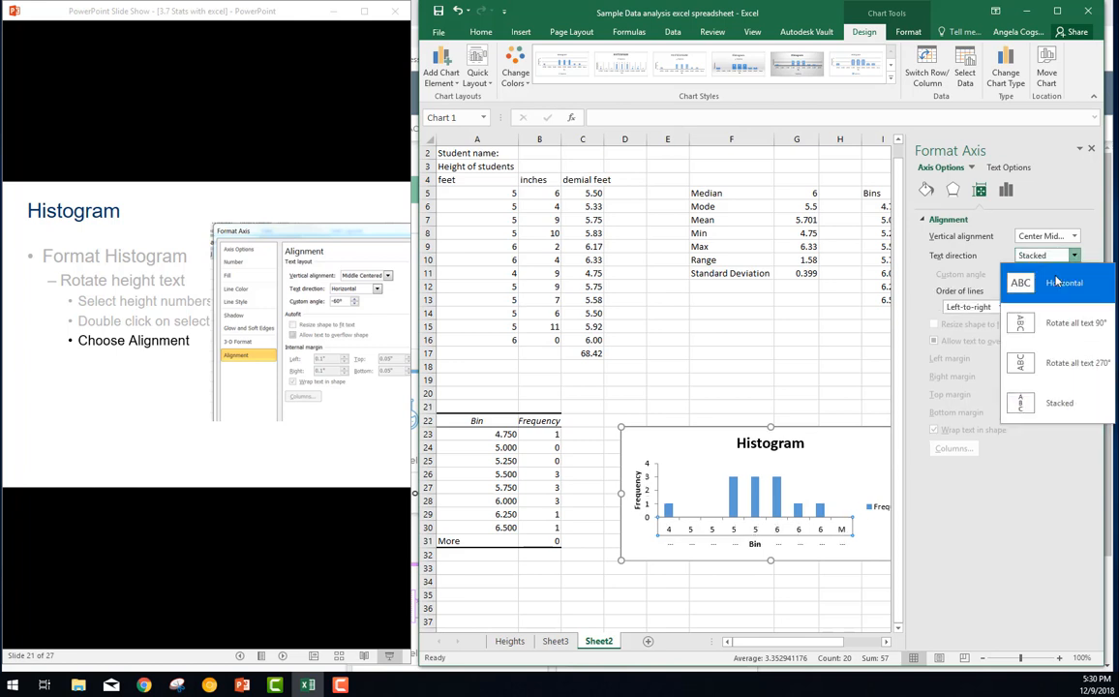
{"action": "left_click", "coordinate": [1058, 281]}
Set the custom angle of the histogram's horizontal axis labels to -60°, as shown on the slide
{"action": "left_click", "coordinate": [1052, 275]}
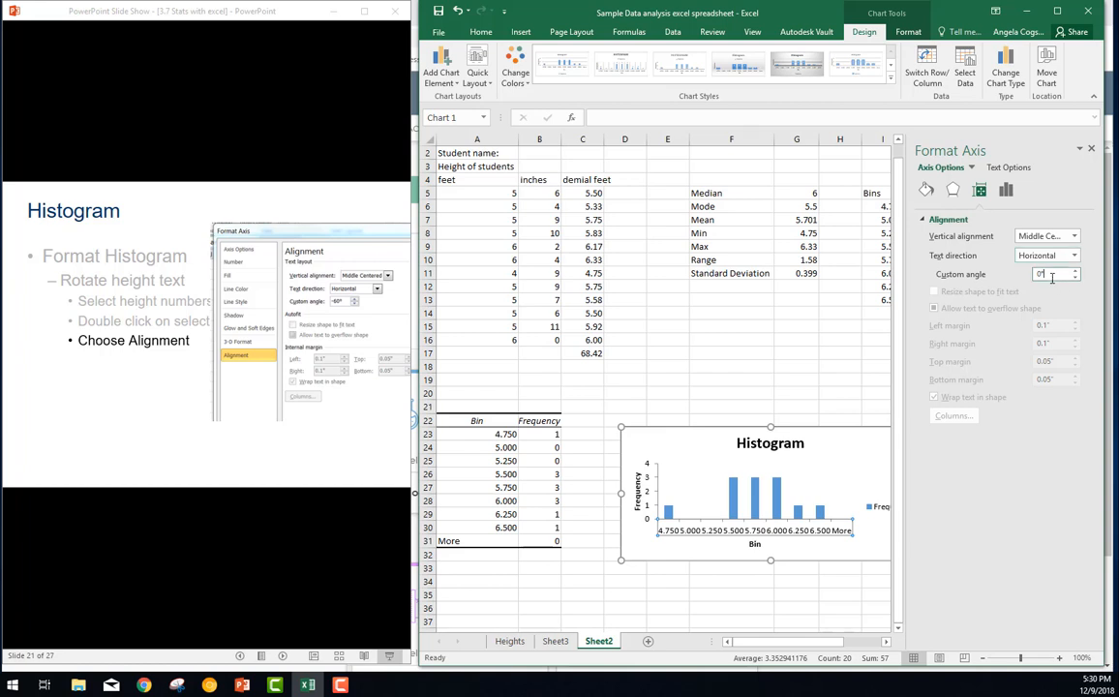
{"action": "left_click", "coordinate": [143, 552]}
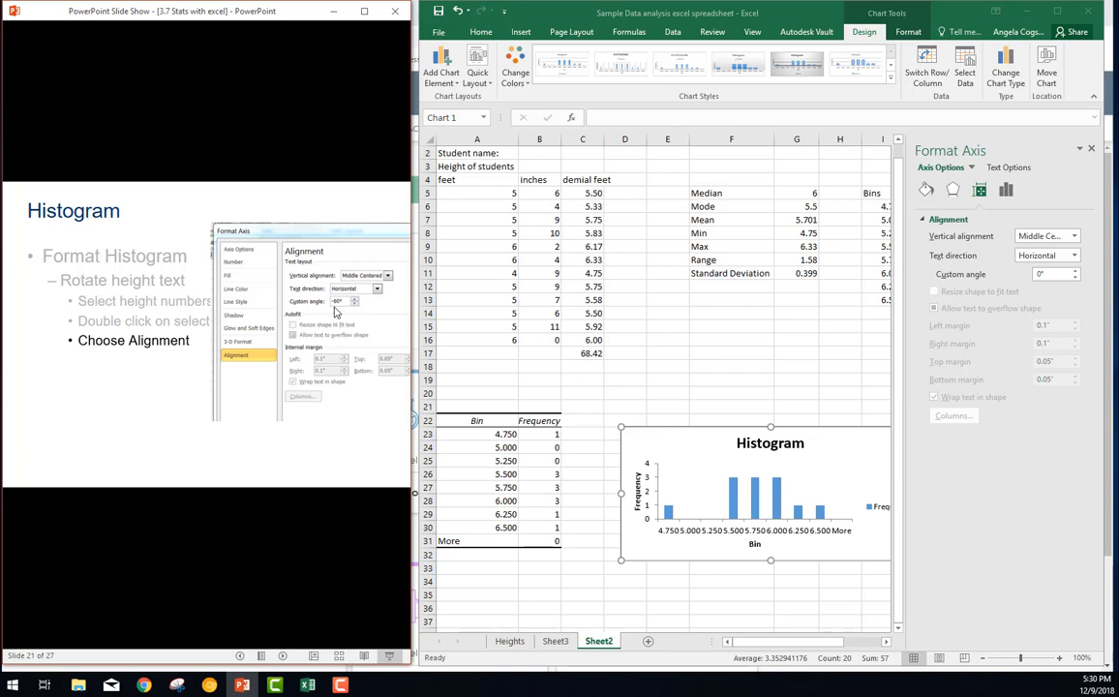
{"action": "left_click", "coordinate": [1043, 275]}
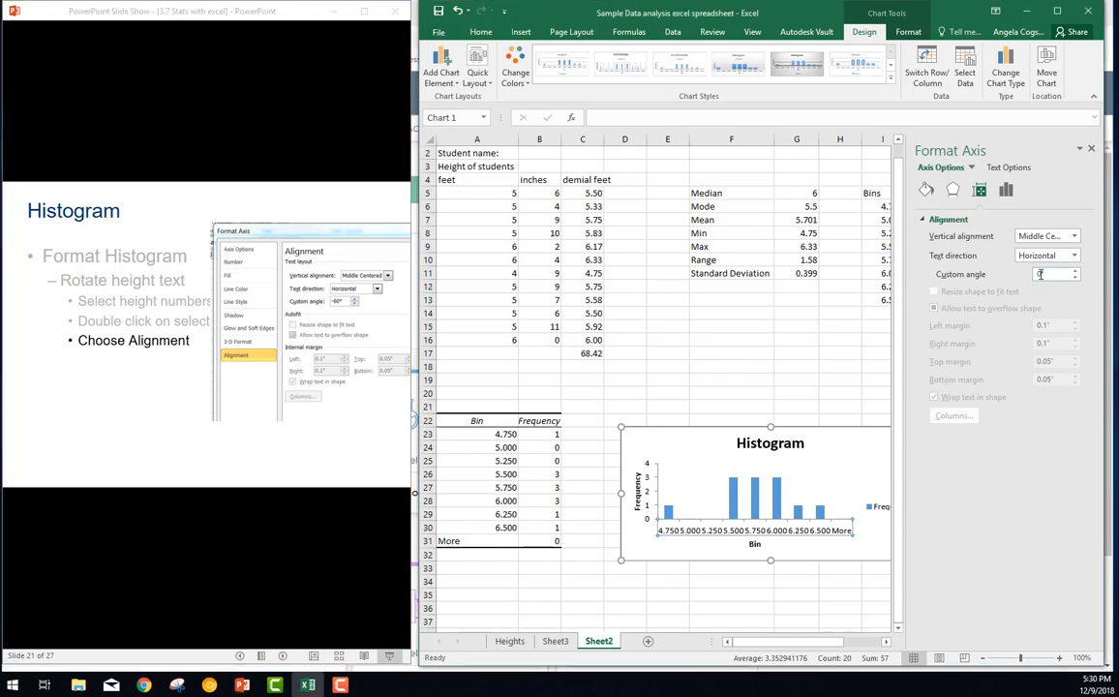
{"action": "key", "text": "BackSpace"}
{"action": "key", "text": "BackSpace"}
{"action": "type", "text": "-6"}
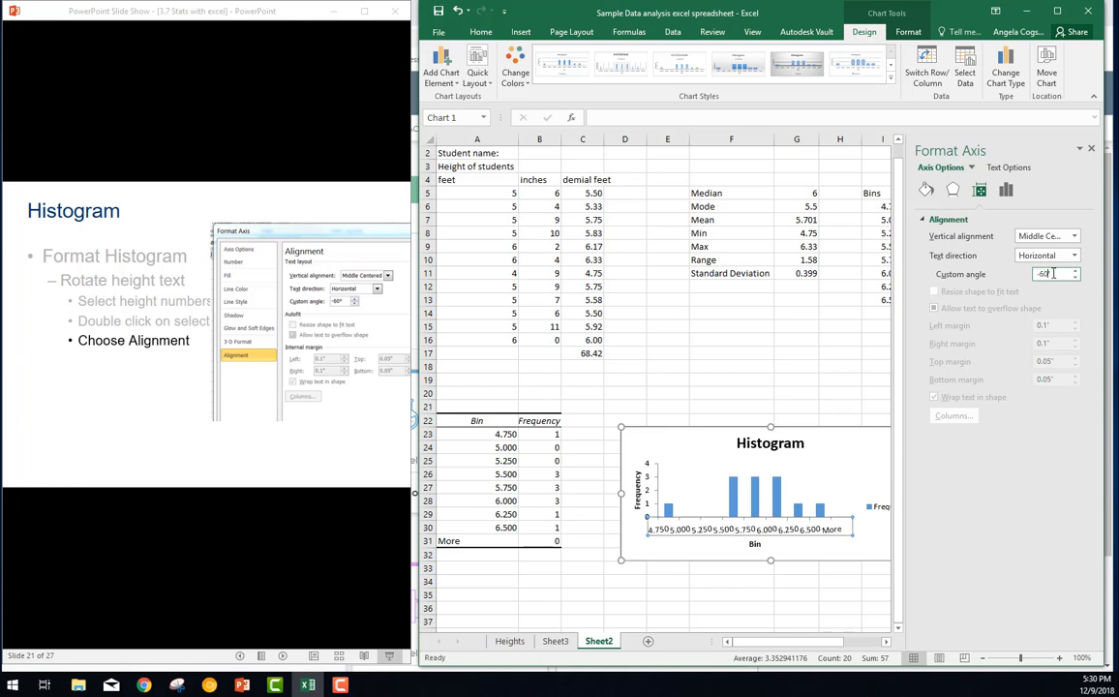
{"action": "key", "text": "Return"}
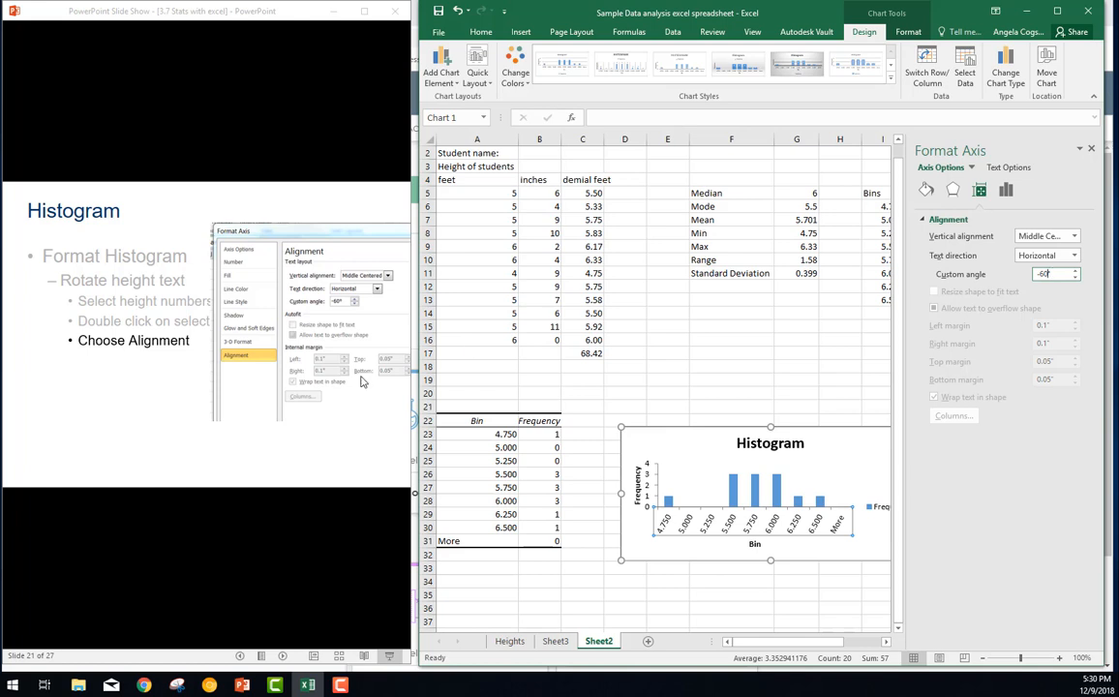
Advance the slideshow to the vertical scale instructions and set the major unit of the histogram's vertical axis to 0.5
{"action": "left_click", "coordinate": [255, 510]}
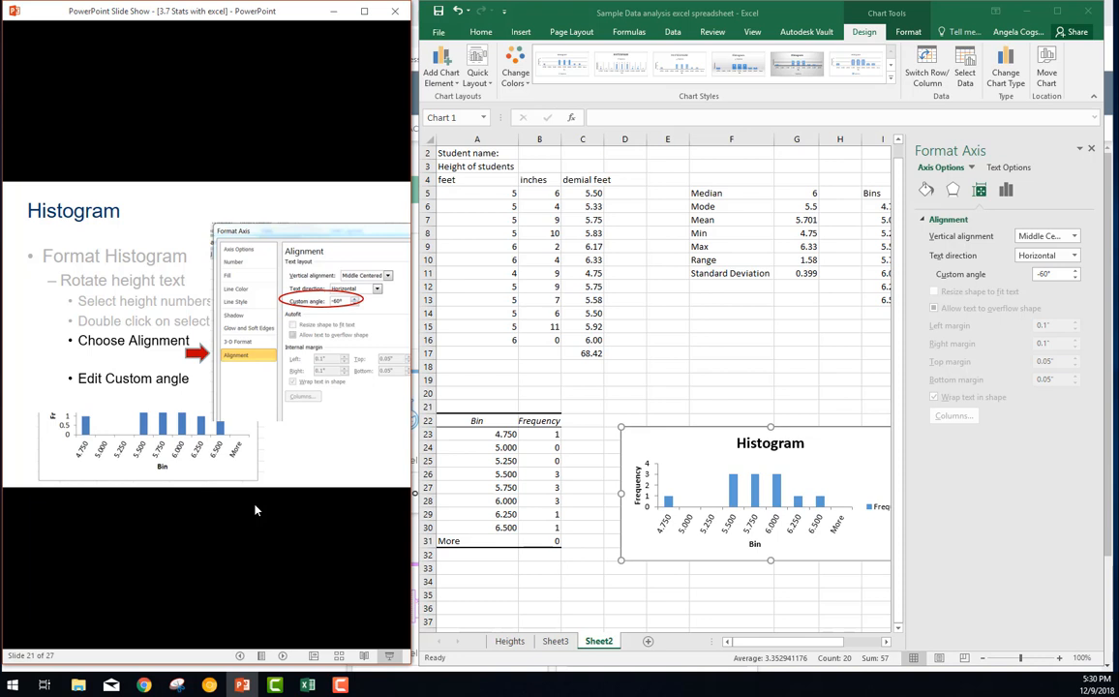
{"action": "left_click", "coordinate": [256, 510]}
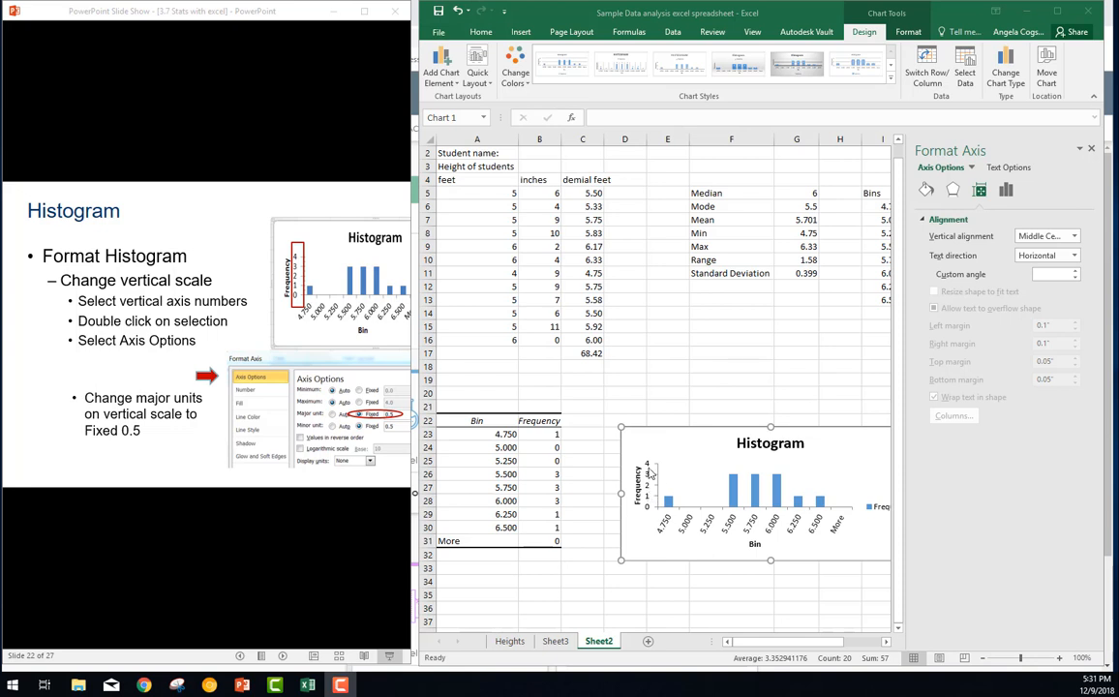
{"action": "left_click", "coordinate": [649, 493]}
{"action": "left_click", "coordinate": [649, 489]}
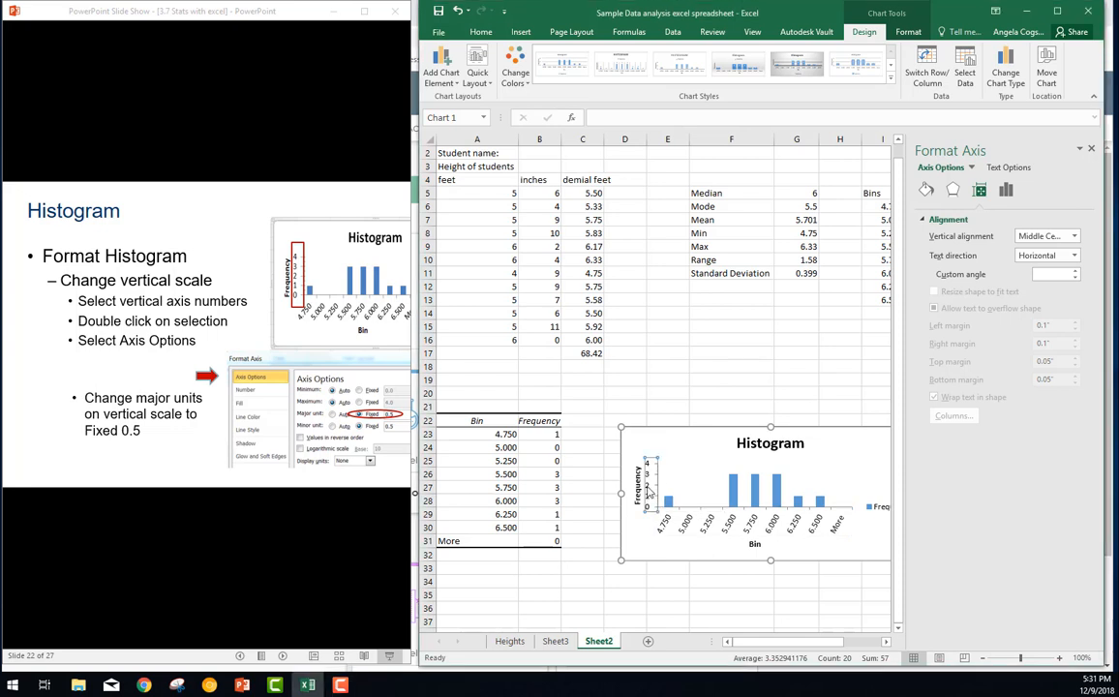
{"action": "left_click", "coordinate": [1005, 191]}
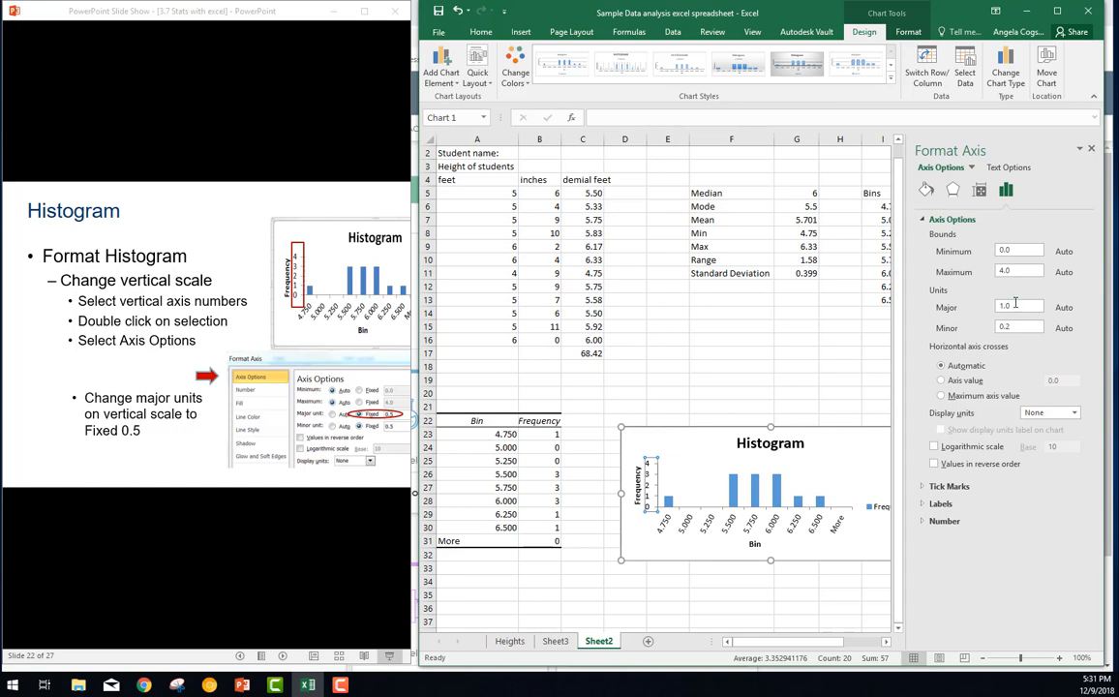
{"action": "left_click_drag", "start_coordinate": [1015, 304], "coordinate": [987, 311]}
{"action": "left_click", "coordinate": [1038, 326]}
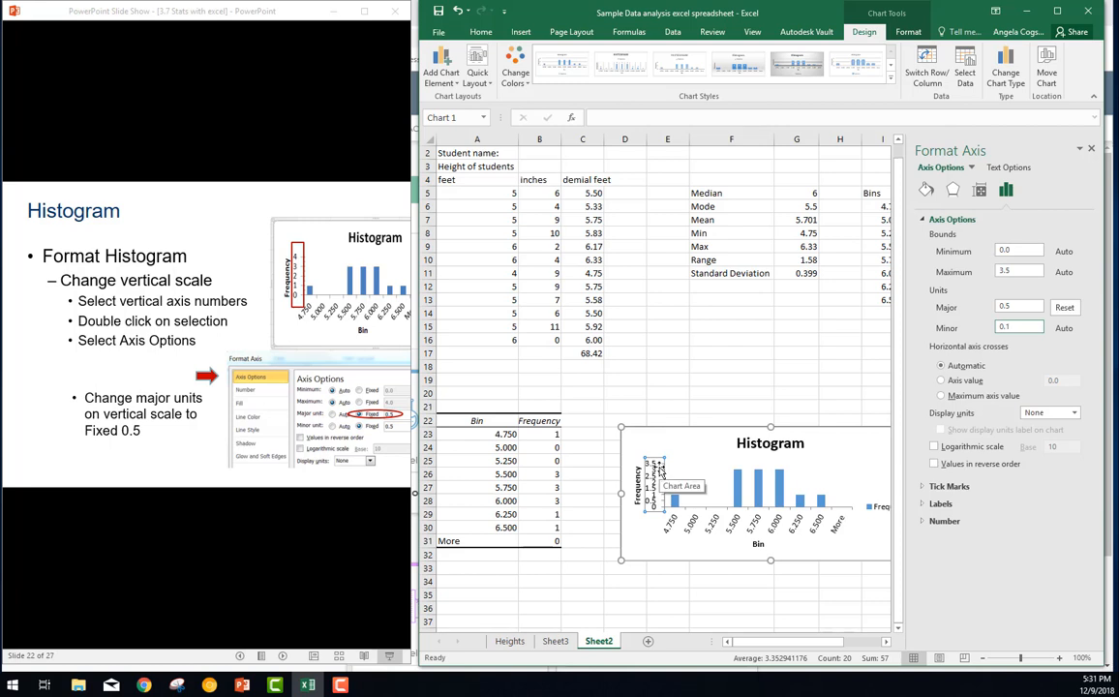
Advance the slideshow through the instructions for changing the chart title to the Change Axis label item
{"action": "left_click", "coordinate": [346, 541]}
{"action": "left_click", "coordinate": [347, 543]}
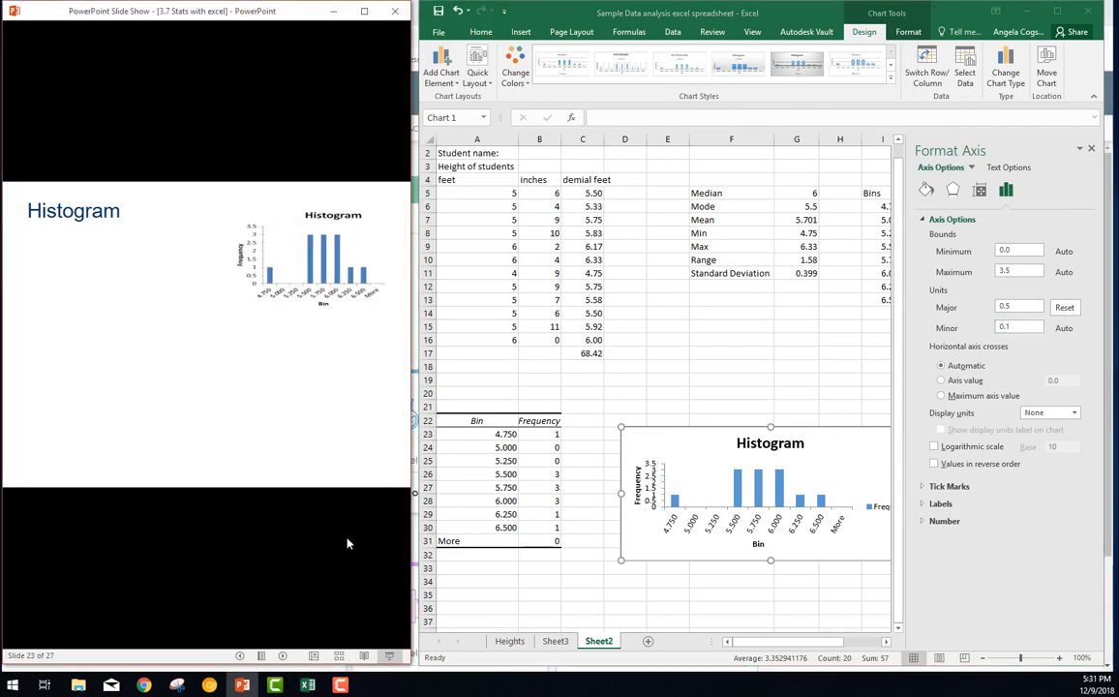
{"action": "left_click", "coordinate": [347, 543]}
{"action": "left_click", "coordinate": [348, 543]}
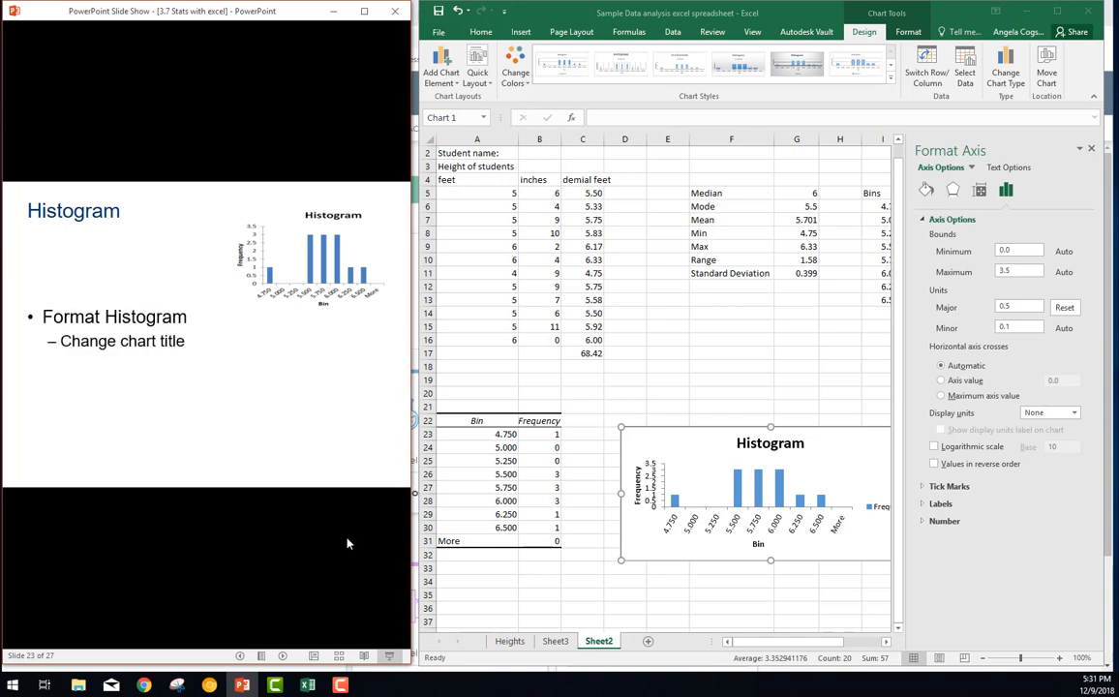
{"action": "left_click", "coordinate": [348, 543]}
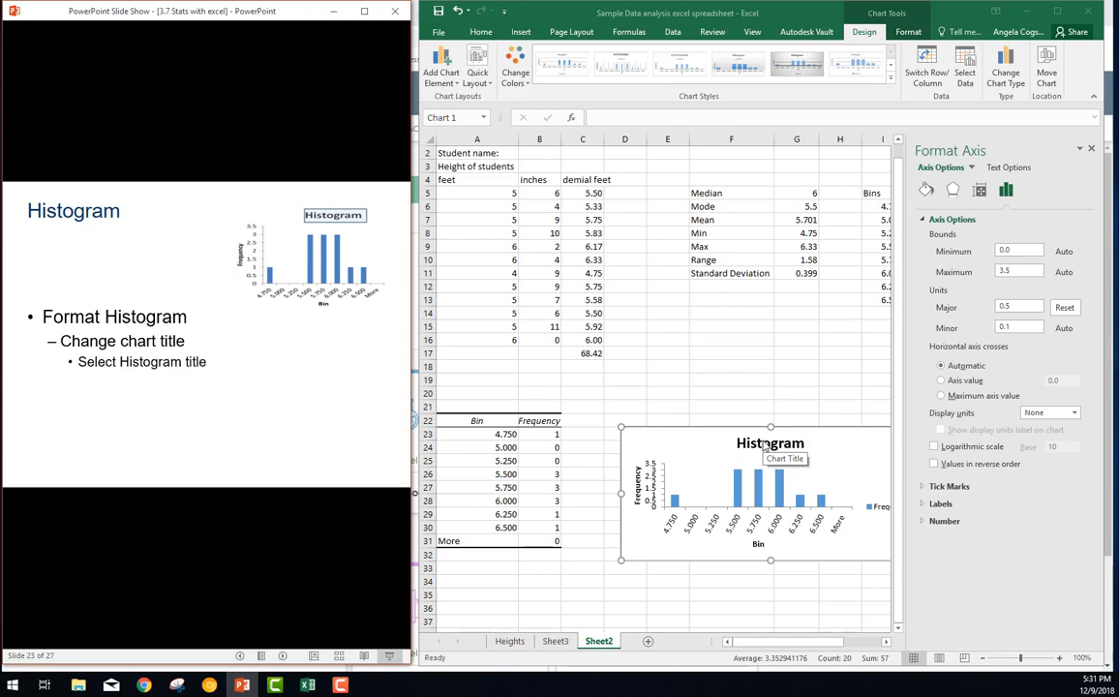
{"action": "left_click", "coordinate": [379, 579]}
{"action": "left_click", "coordinate": [378, 580]}
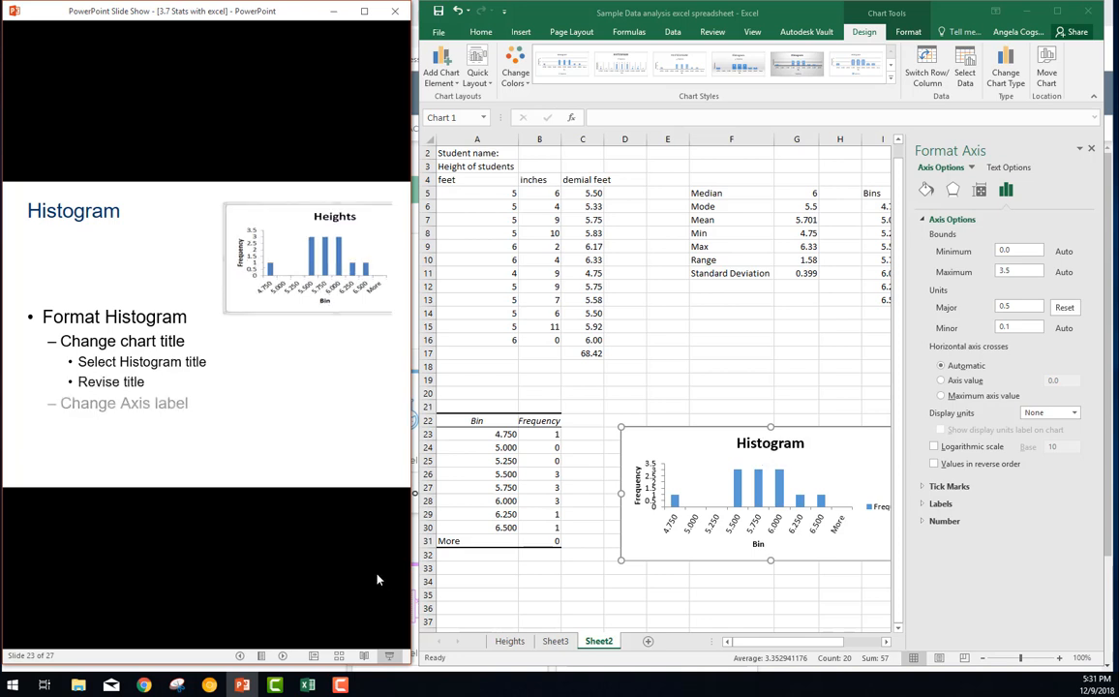
Change the histogram's chart title to "Heights"
{"action": "left_click", "coordinate": [773, 448]}
{"action": "left_click", "coordinate": [771, 447]}
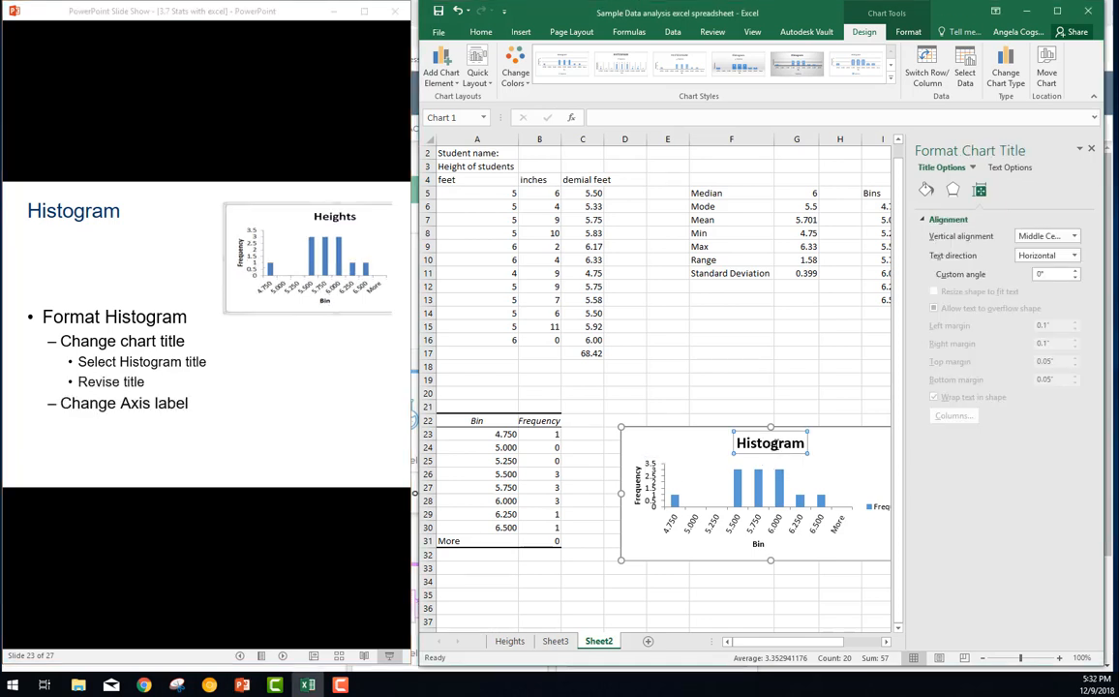
{"action": "double_click", "coordinate": [772, 443]}
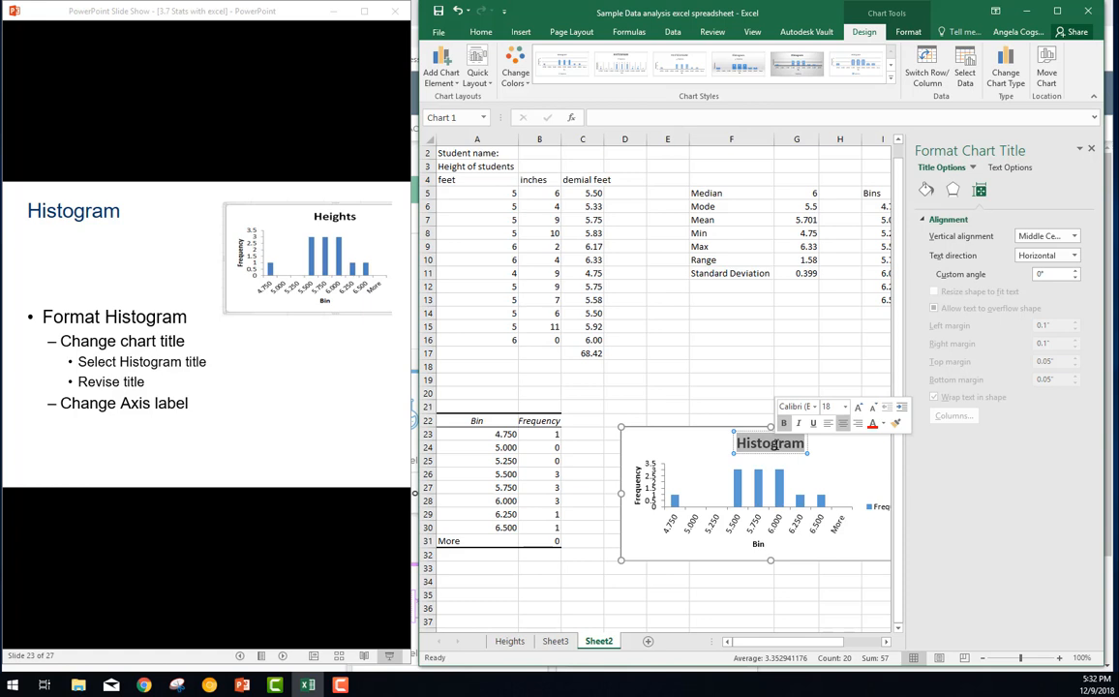
{"action": "type", "text": "Hights"}
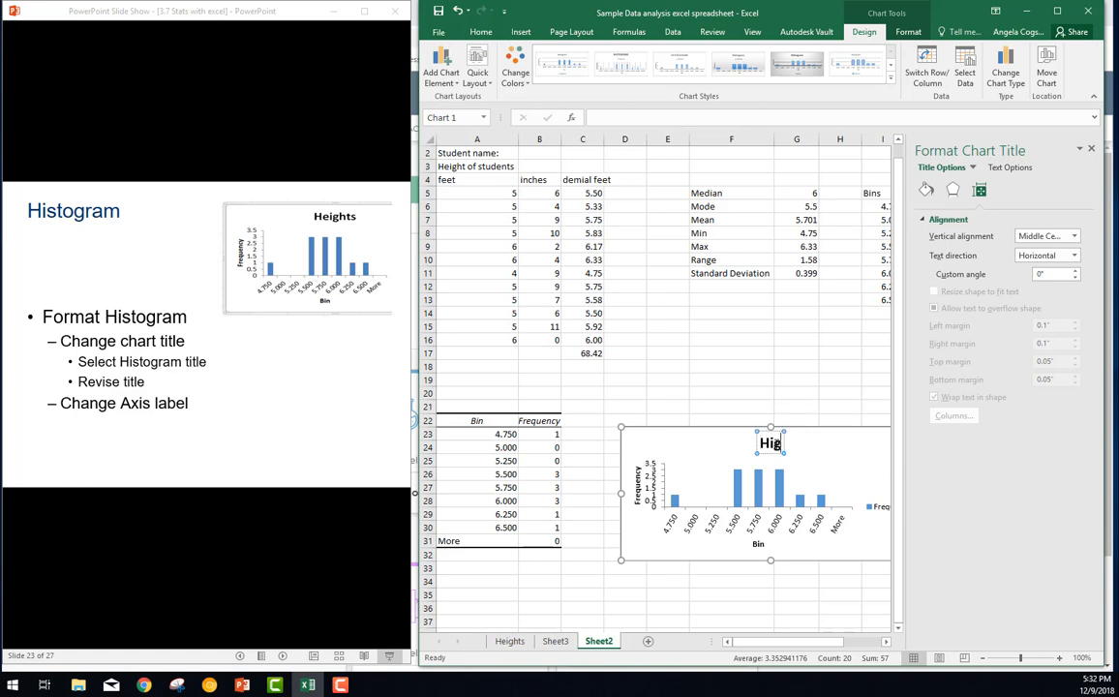
{"action": "key", "text": "BackSpace"}
{"action": "key", "text": "BackSpace"}
{"action": "key", "text": "BackSpace"}
{"action": "key", "text": "BackSpace"}
{"action": "key", "text": "BackSpace"}
{"action": "type", "text": "eights"}
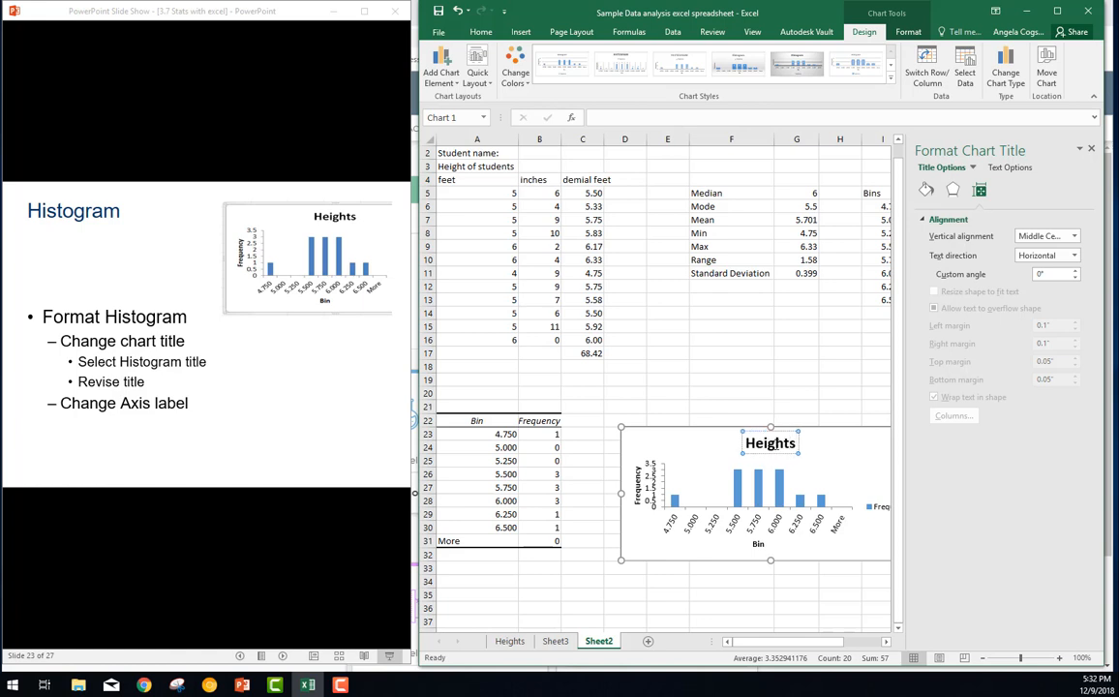
{"action": "left_click", "coordinate": [758, 476]}
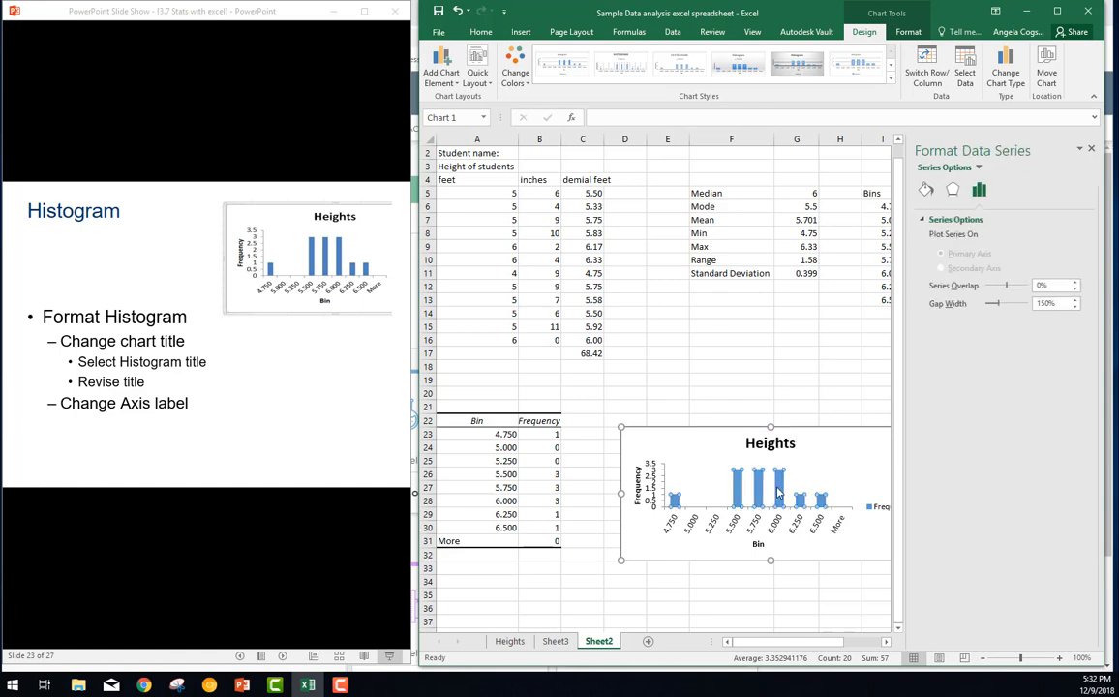
Advance the slideshow in PowerPoint through the Change Axis label instructions to the Revise text item
{"action": "left_click", "coordinate": [207, 423]}
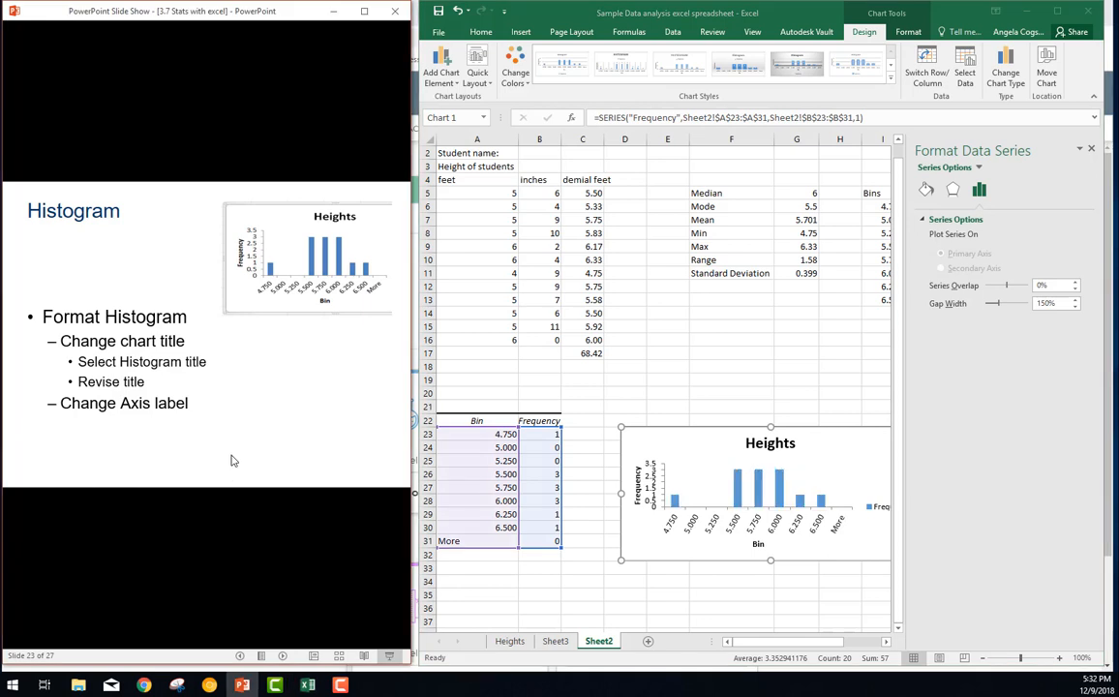
{"action": "left_click", "coordinate": [296, 508]}
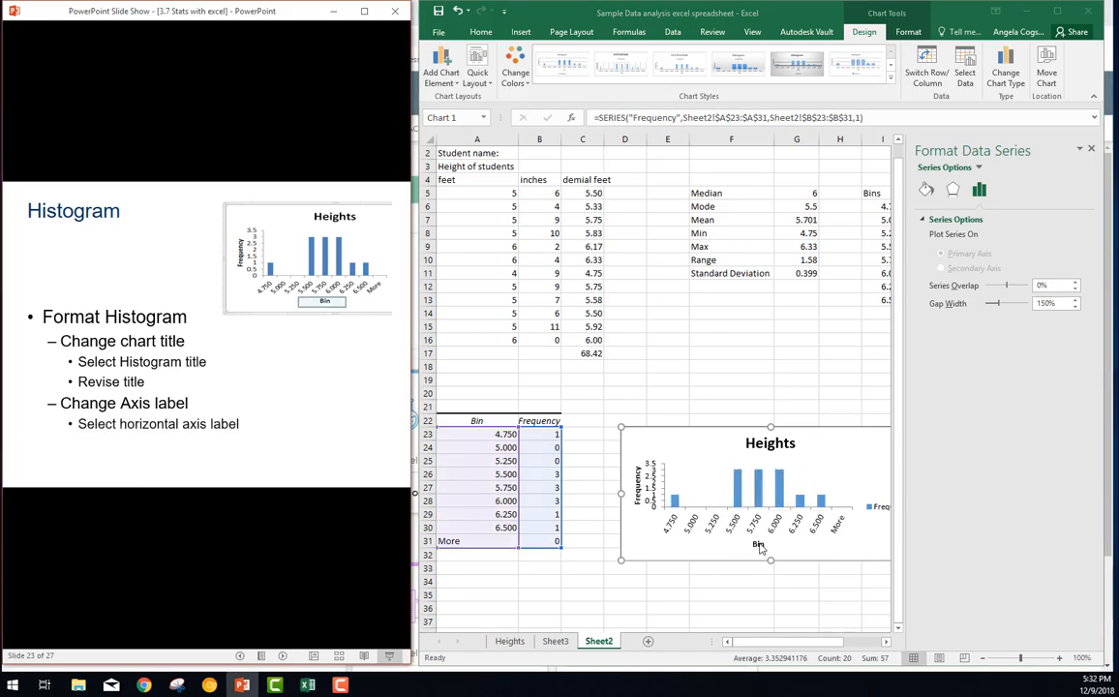
{"action": "left_click", "coordinate": [262, 437]}
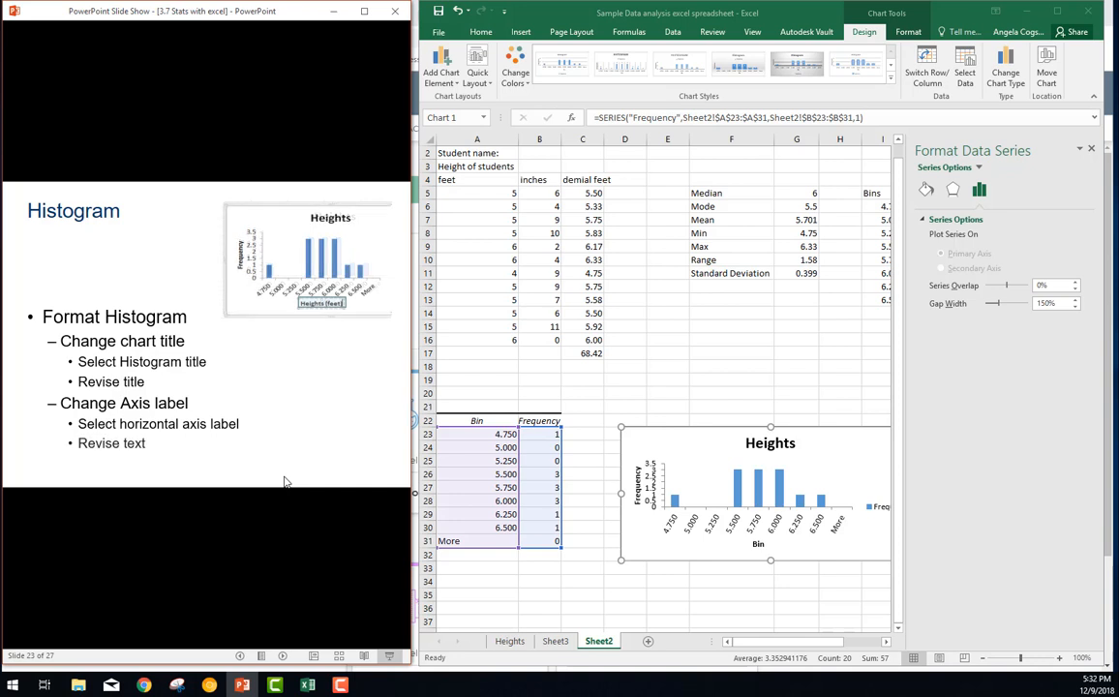
Change the histogram's horizontal axis title in Excel to "Heights (feet)"
{"action": "left_click", "coordinate": [759, 544]}
{"action": "double_click", "coordinate": [758, 544]}
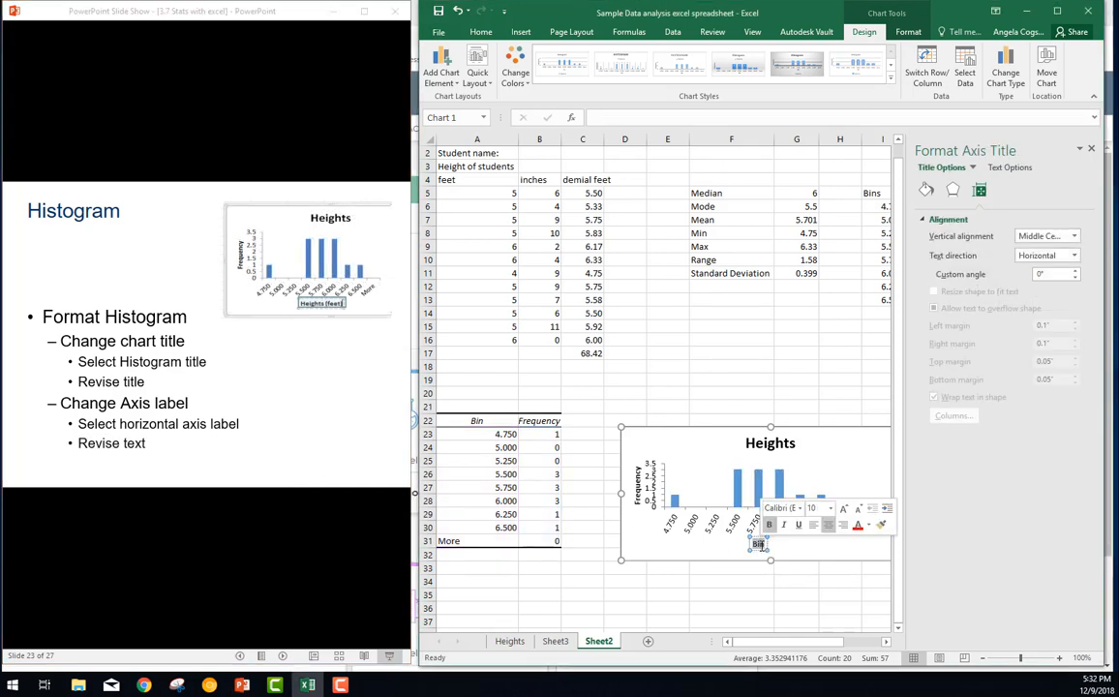
{"action": "type", "text": "He"}
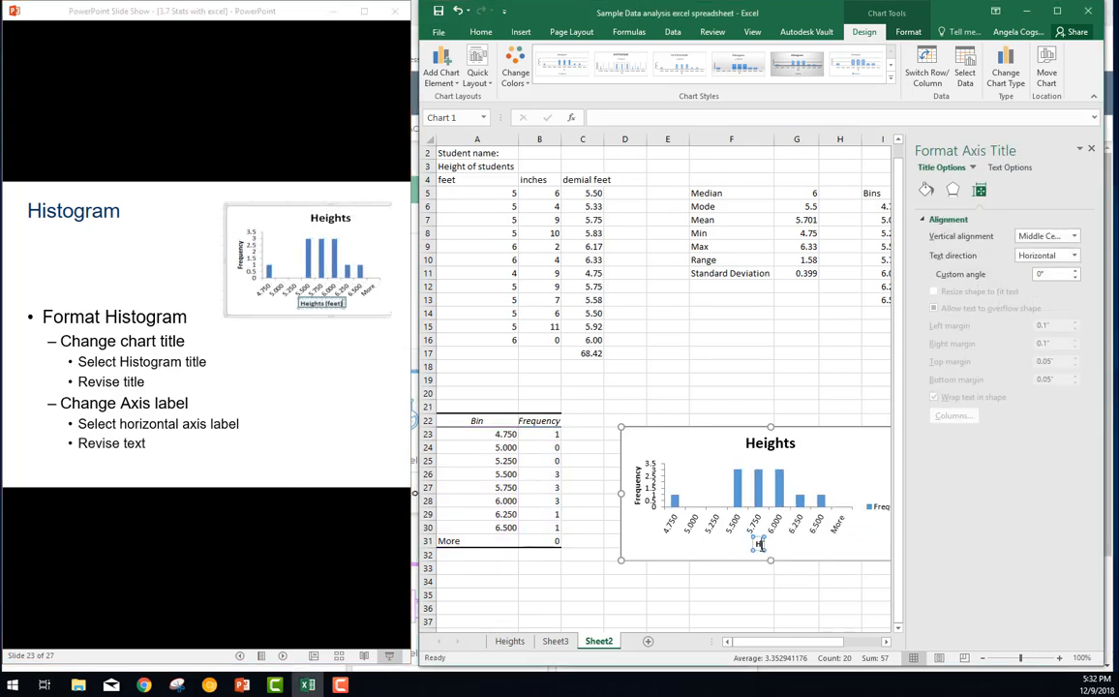
{"action": "type", "text": "ights (feet)"}
{"action": "key", "text": "Return"}
{"action": "left_click", "coordinate": [770, 510]}
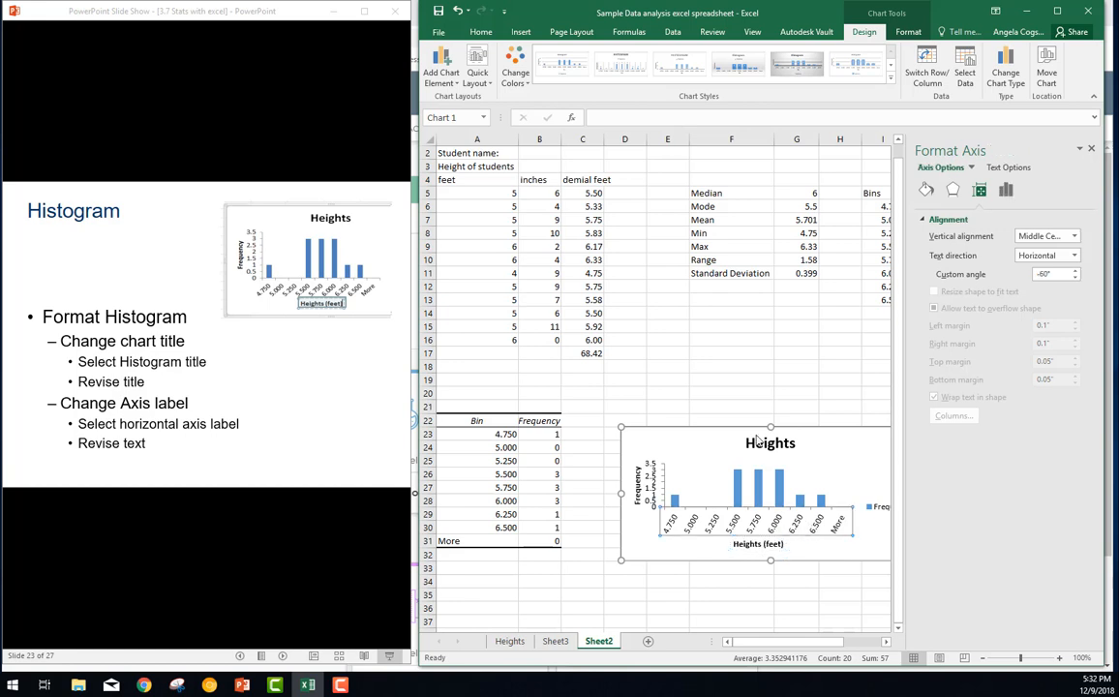
Advance the slideshow to the gridlines slide and add primary major horizontal gridlines to the histogram in Excel
{"action": "left_click", "coordinate": [262, 484]}
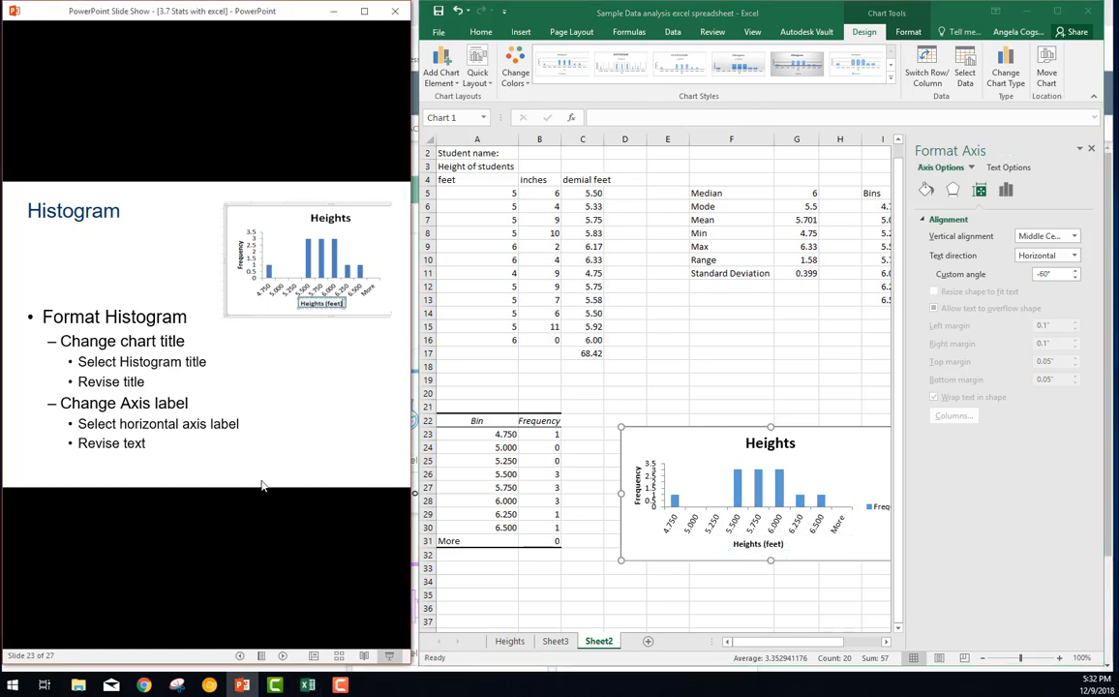
{"action": "left_click", "coordinate": [205, 470]}
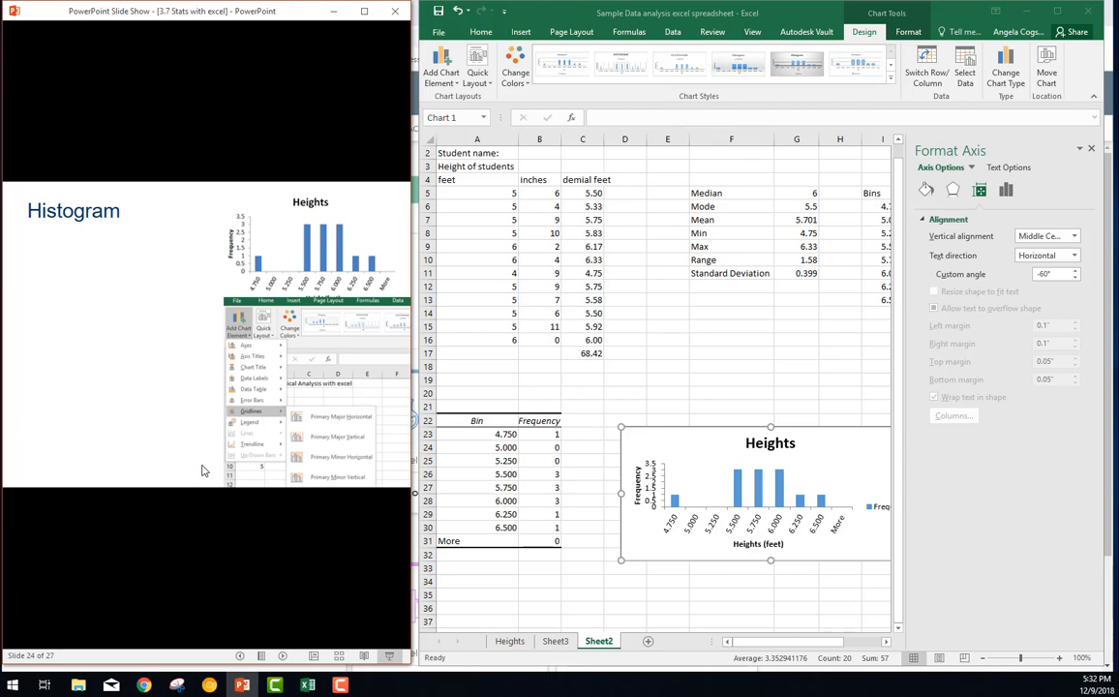
{"action": "left_click", "coordinate": [1090, 143]}
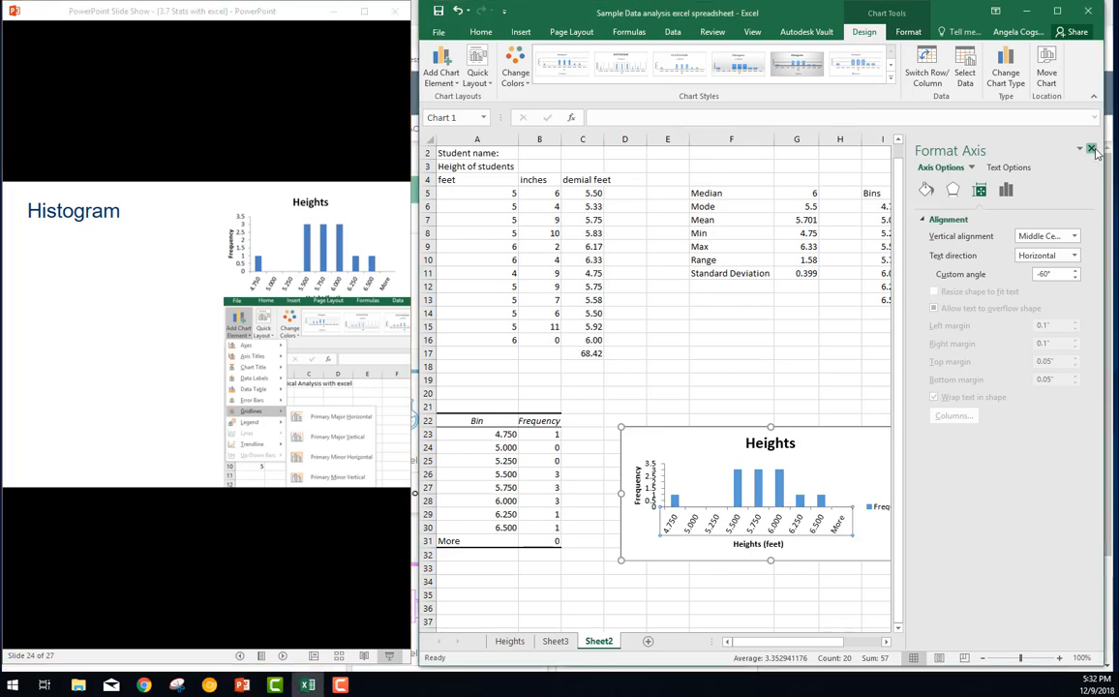
{"action": "left_click", "coordinate": [1091, 149]}
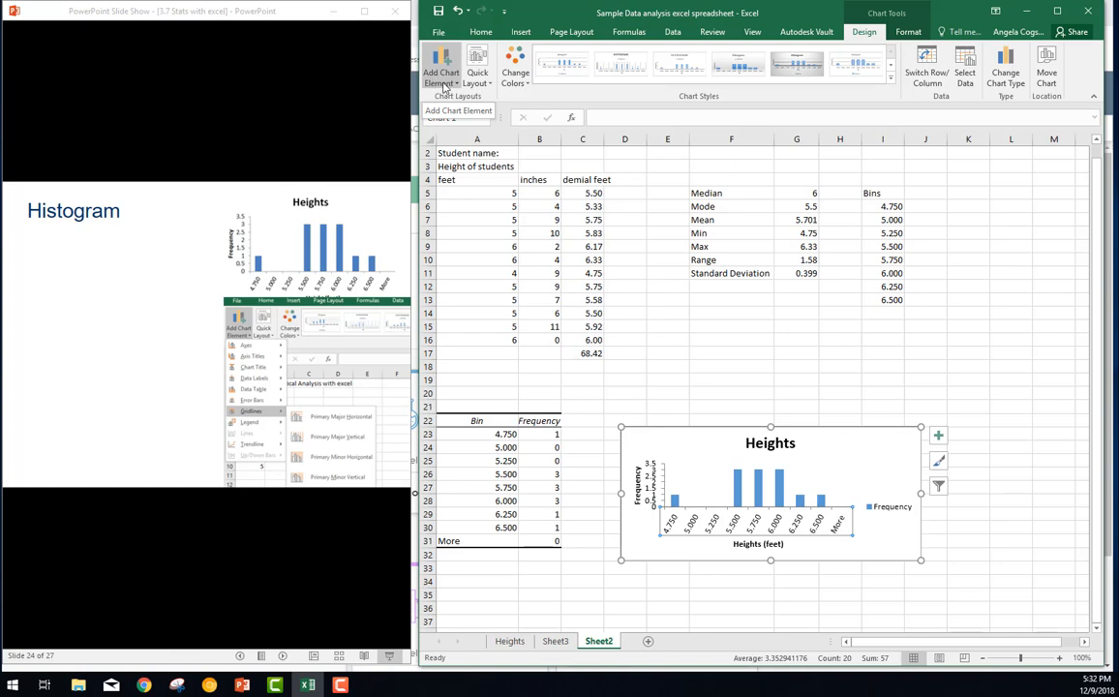
{"action": "left_click", "coordinate": [444, 83]}
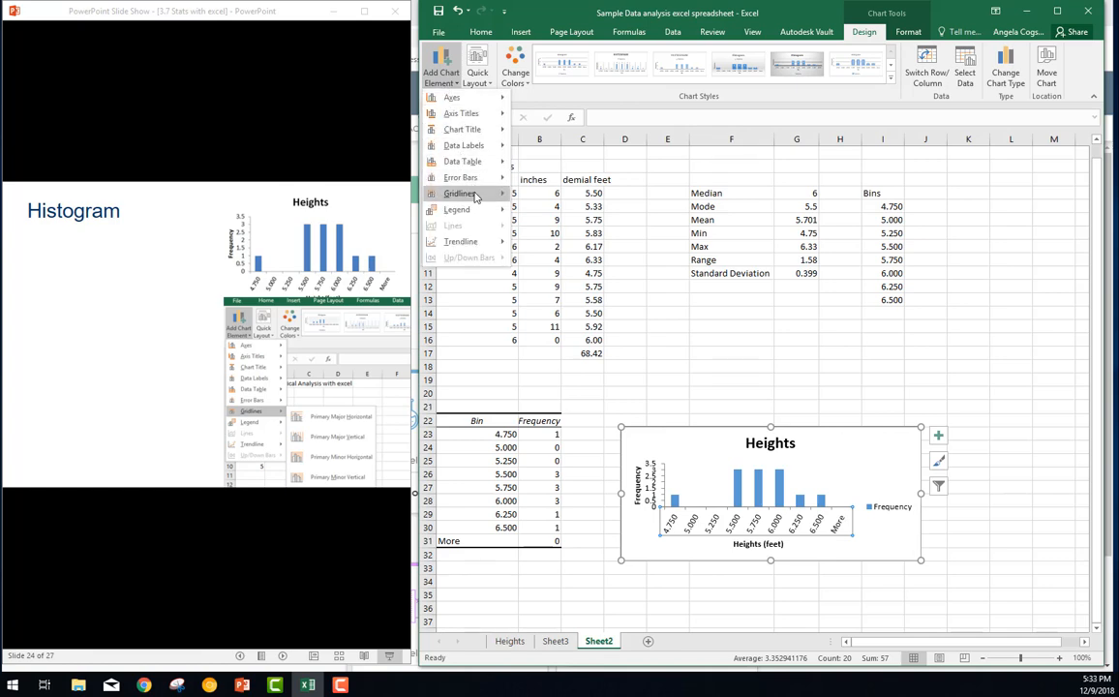
{"action": "mouse_move", "coordinate": [464, 194]}
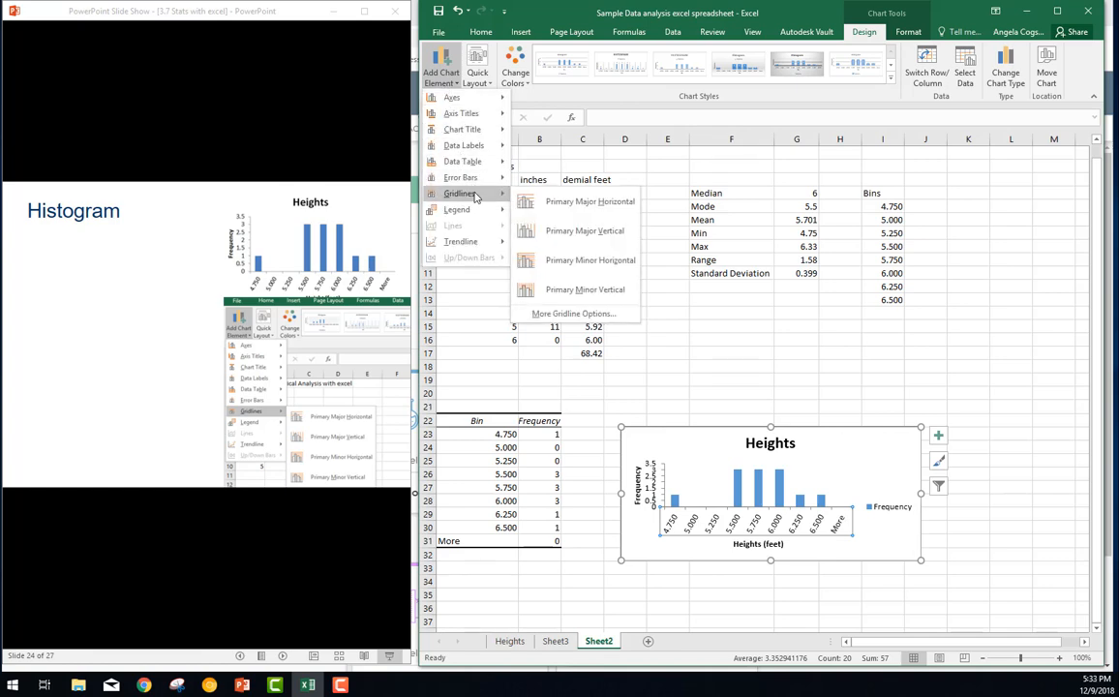
{"action": "left_click", "coordinate": [601, 205]}
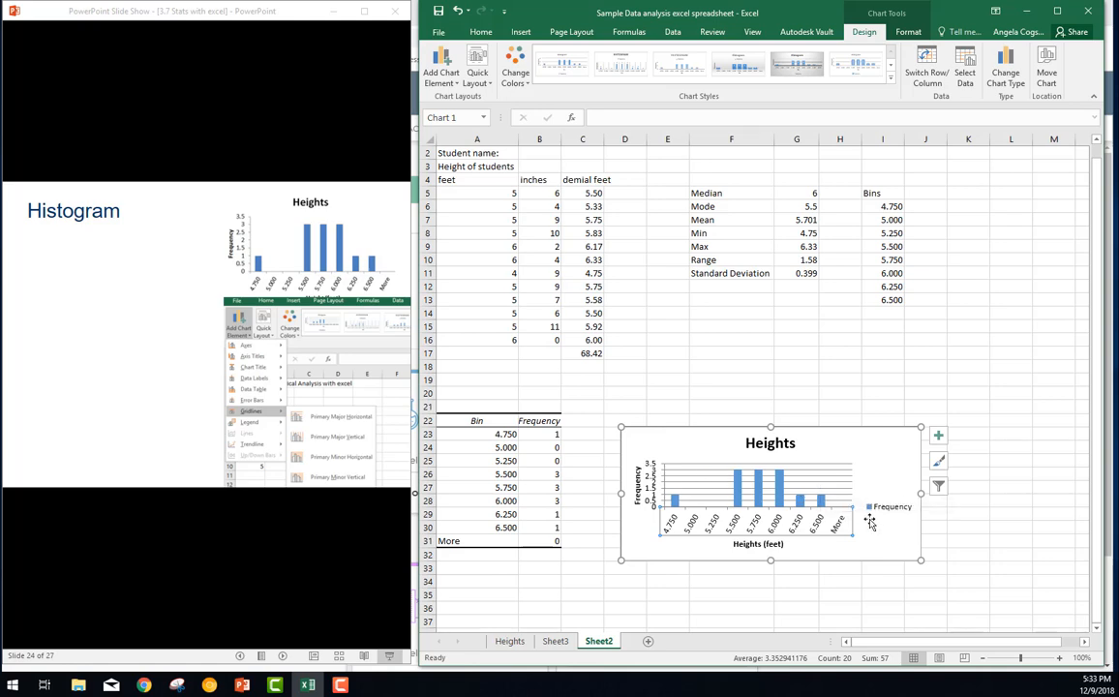
Advance the slideshow in PowerPoint to the instructions for removing the gaps between the histogram's bars
{"action": "left_click", "coordinate": [349, 537]}
{"action": "left_click", "coordinate": [350, 540]}
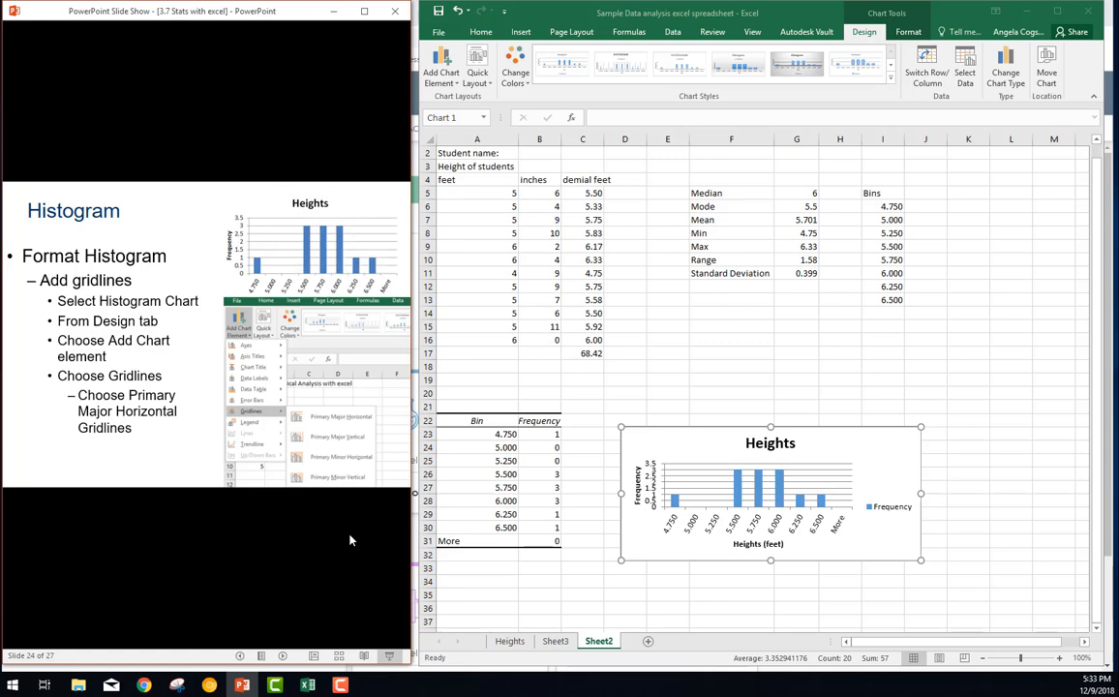
{"action": "left_click", "coordinate": [342, 536]}
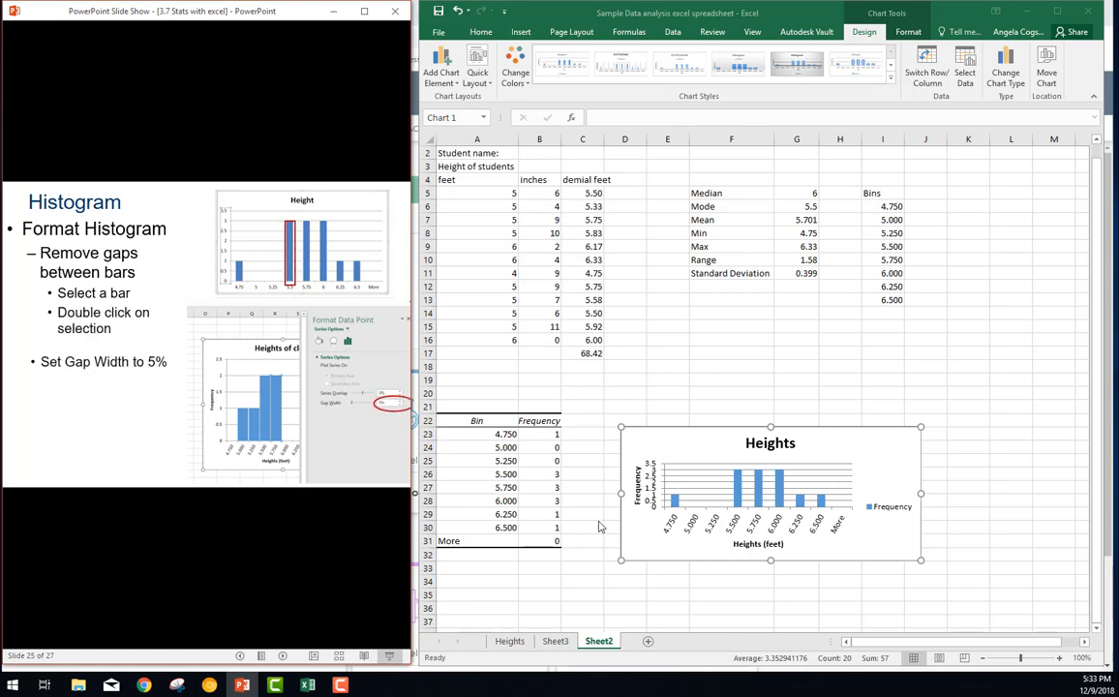
Set the gap width of the histogram's Frequency series in Excel to 5%
{"action": "double_click", "coordinate": [737, 504]}
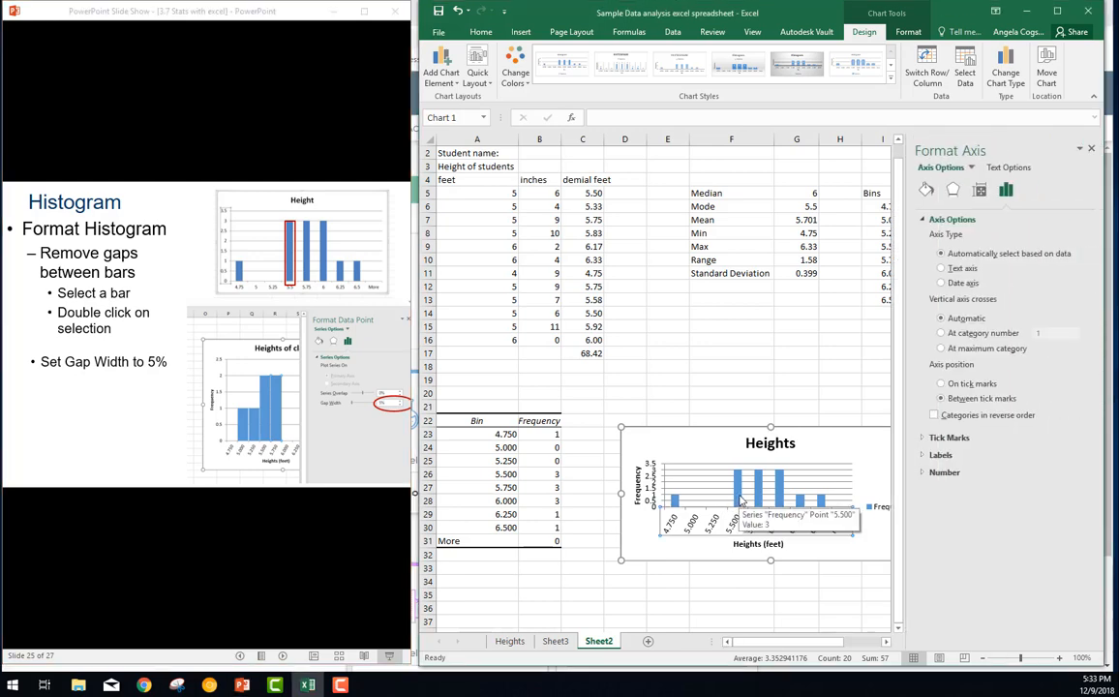
{"action": "left_click", "coordinate": [740, 500]}
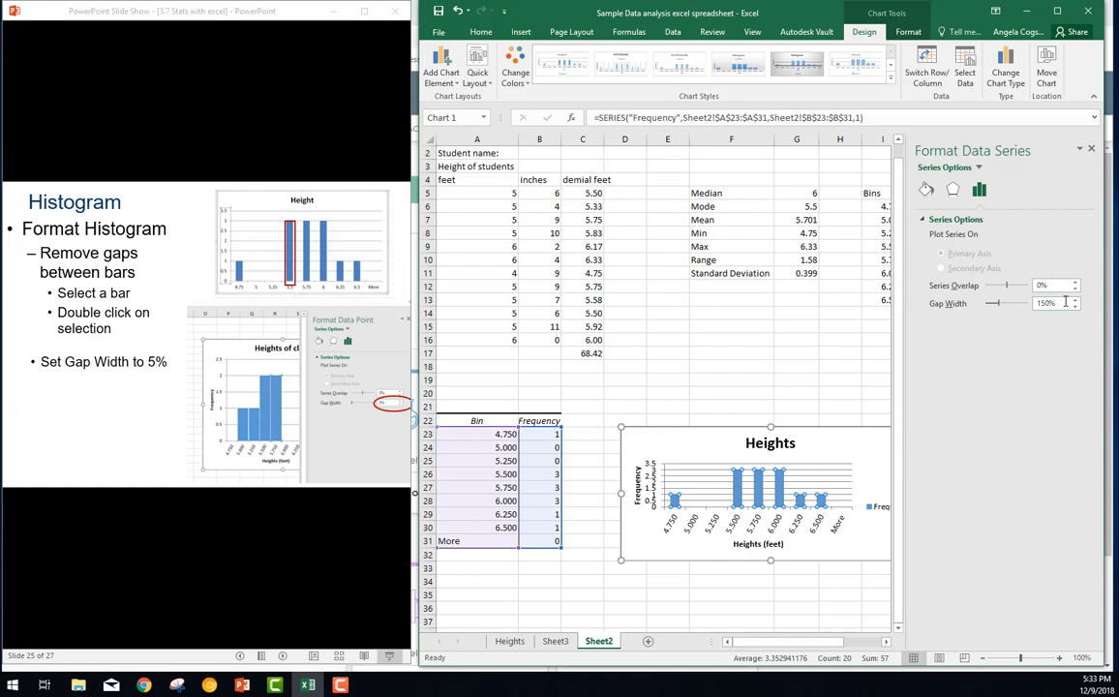
{"action": "left_click_drag", "start_coordinate": [1061, 306], "coordinate": [1022, 310]}
{"action": "type", "text": "5"}
{"action": "key", "text": "Return"}
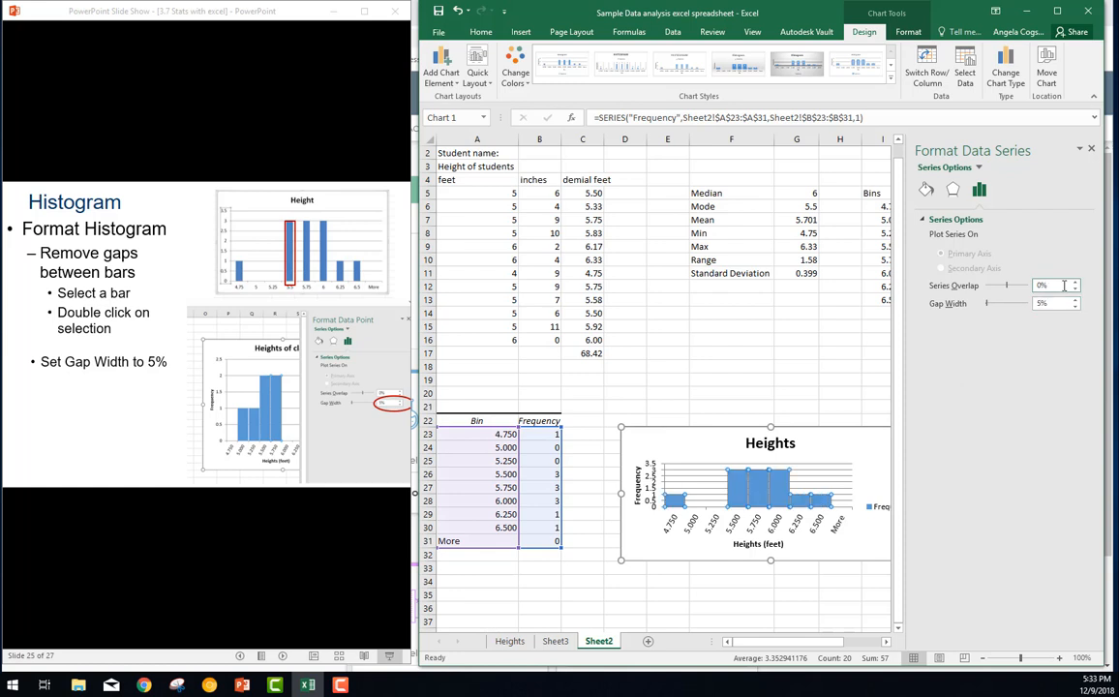
Fill the histogram's bars with the standard green color
{"action": "left_click", "coordinate": [927, 190]}
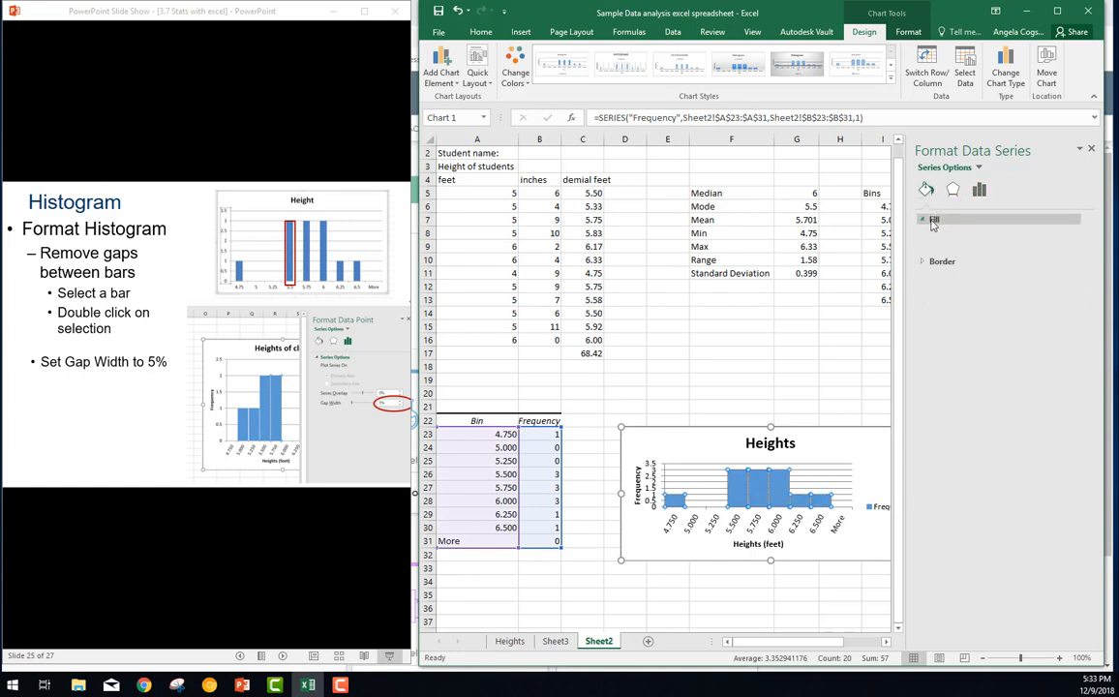
{"action": "left_click", "coordinate": [933, 221]}
{"action": "left_click", "coordinate": [1065, 370]}
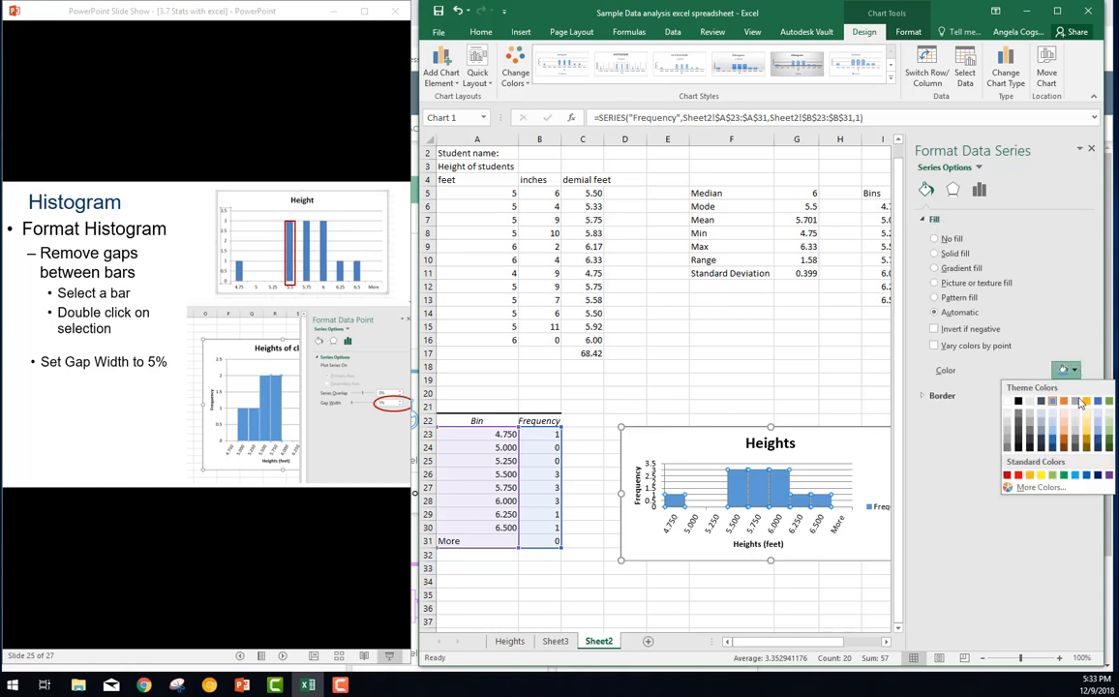
{"action": "left_click", "coordinate": [1065, 475]}
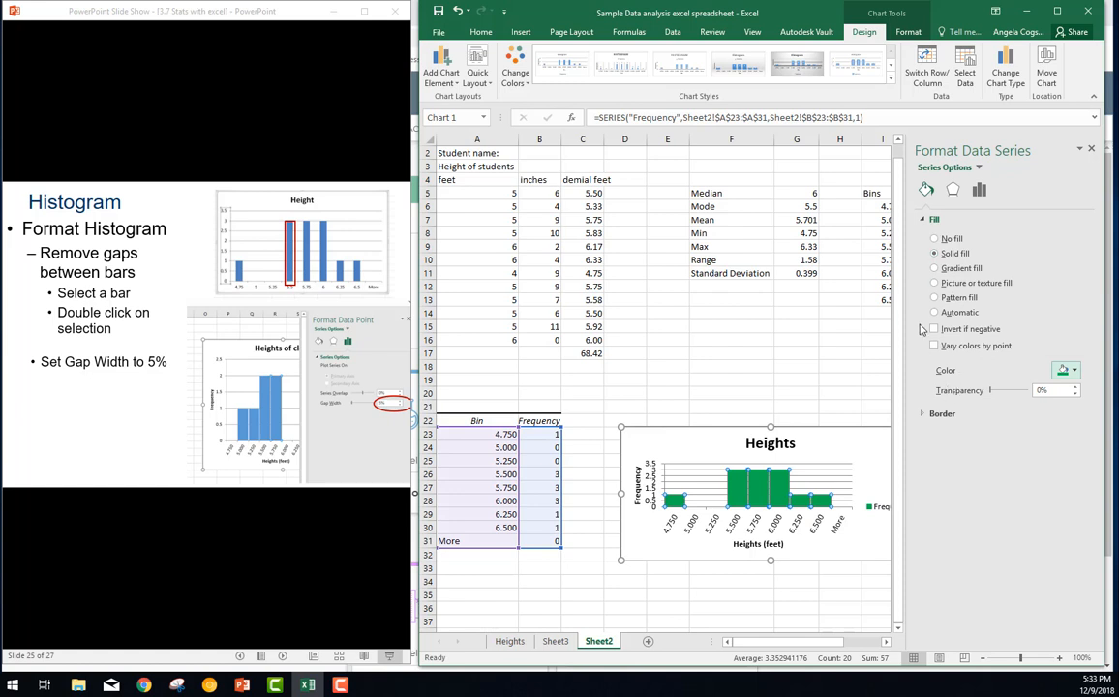
Give the histogram's bars a solid border line in standard red
{"action": "left_click", "coordinate": [925, 417]}
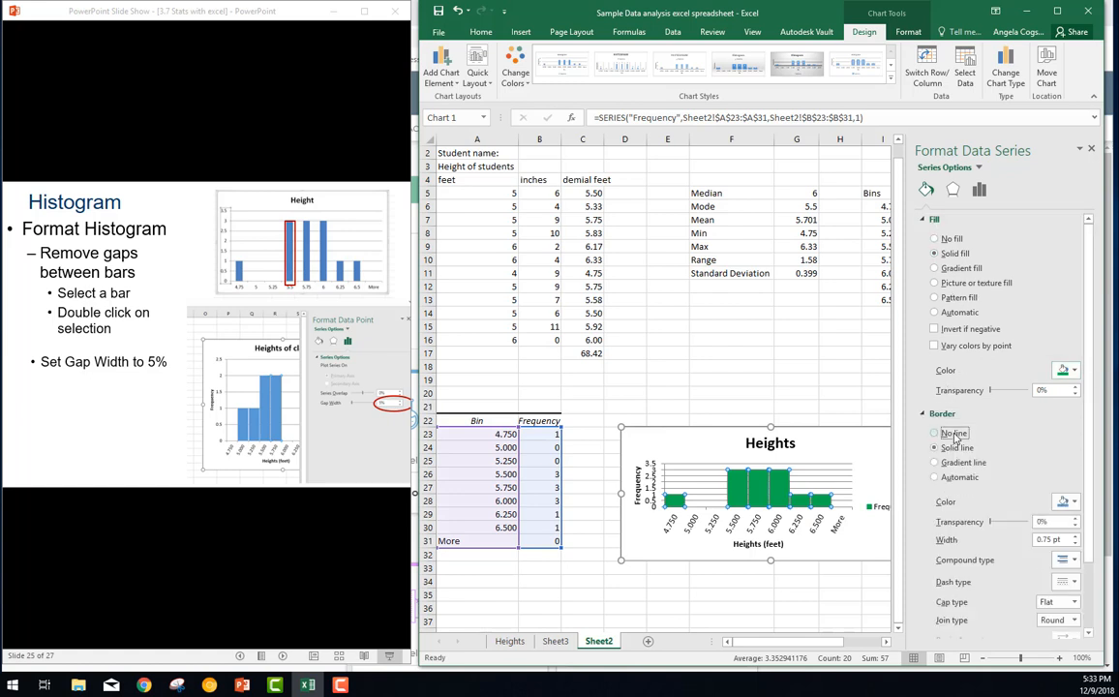
{"action": "left_click", "coordinate": [1068, 501]}
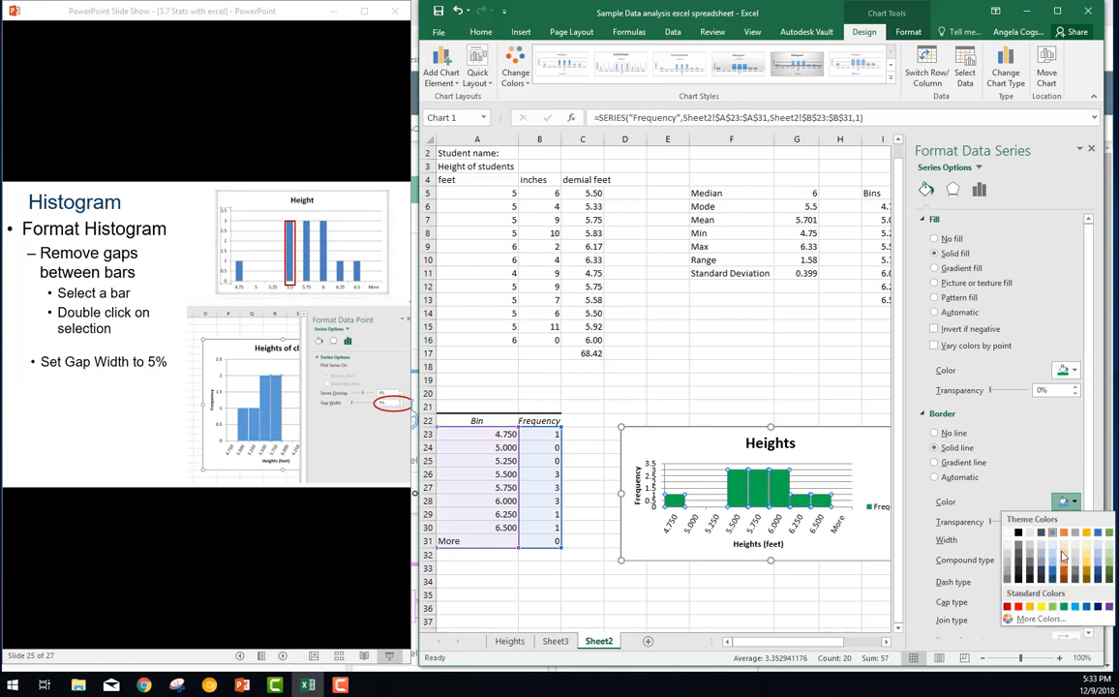
{"action": "left_click", "coordinate": [1020, 607]}
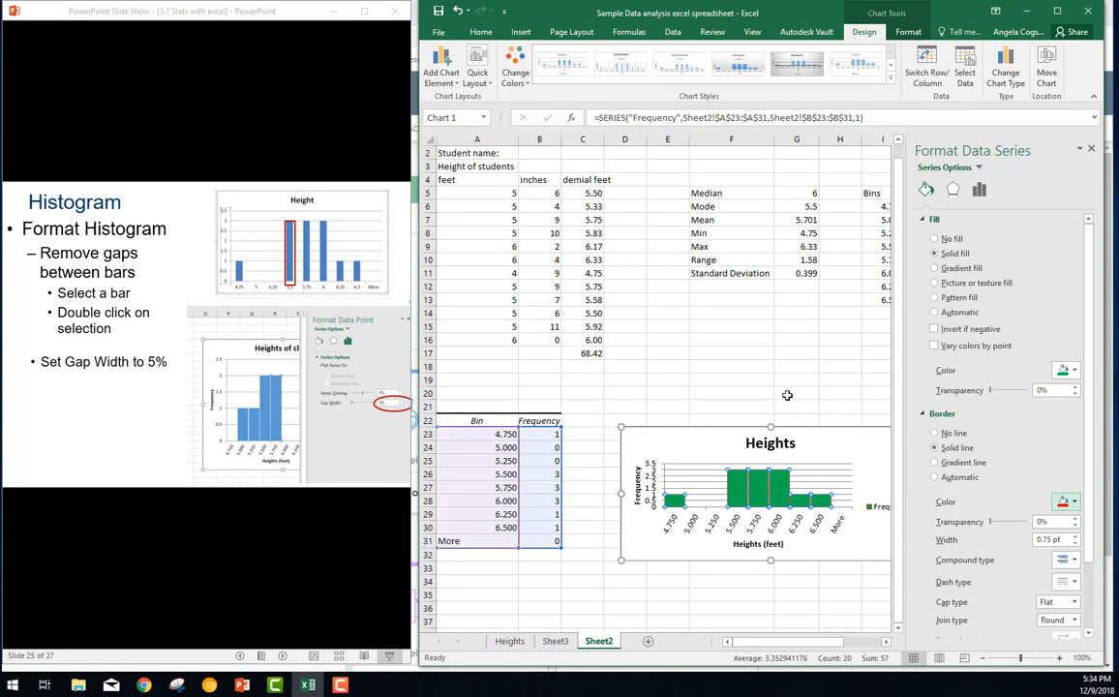
Advance the slideshow in PowerPoint through the finished histogram and Excel Worksheet slides to the end of the show
{"action": "left_click", "coordinate": [311, 578]}
{"action": "left_click", "coordinate": [312, 579]}
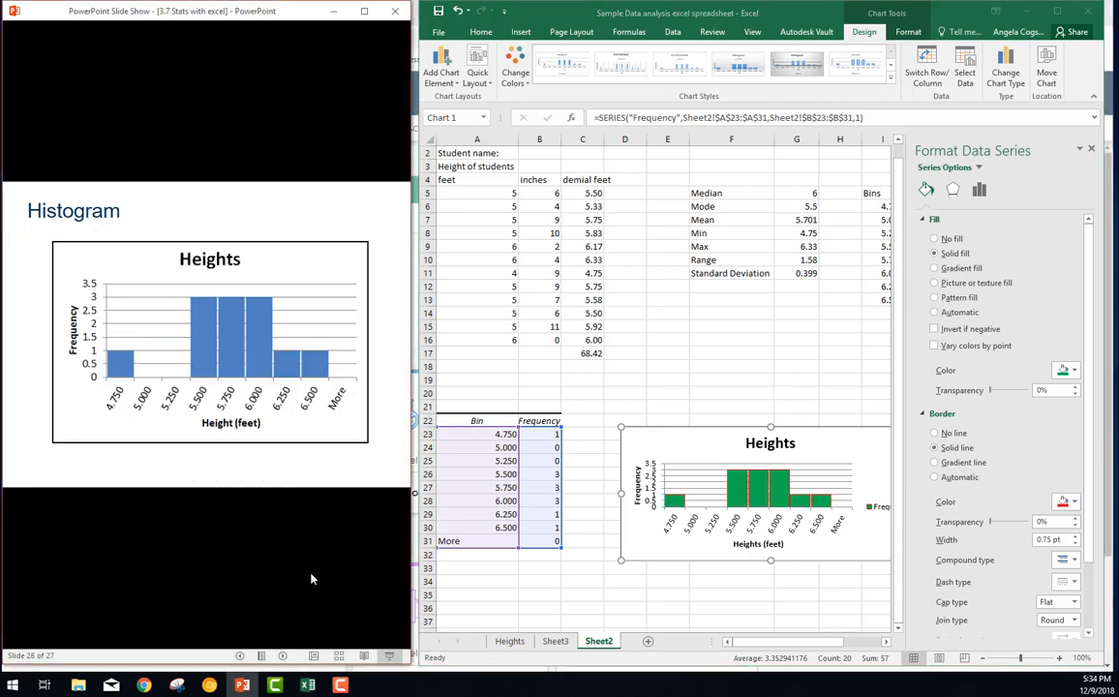
{"action": "left_click", "coordinate": [311, 579]}
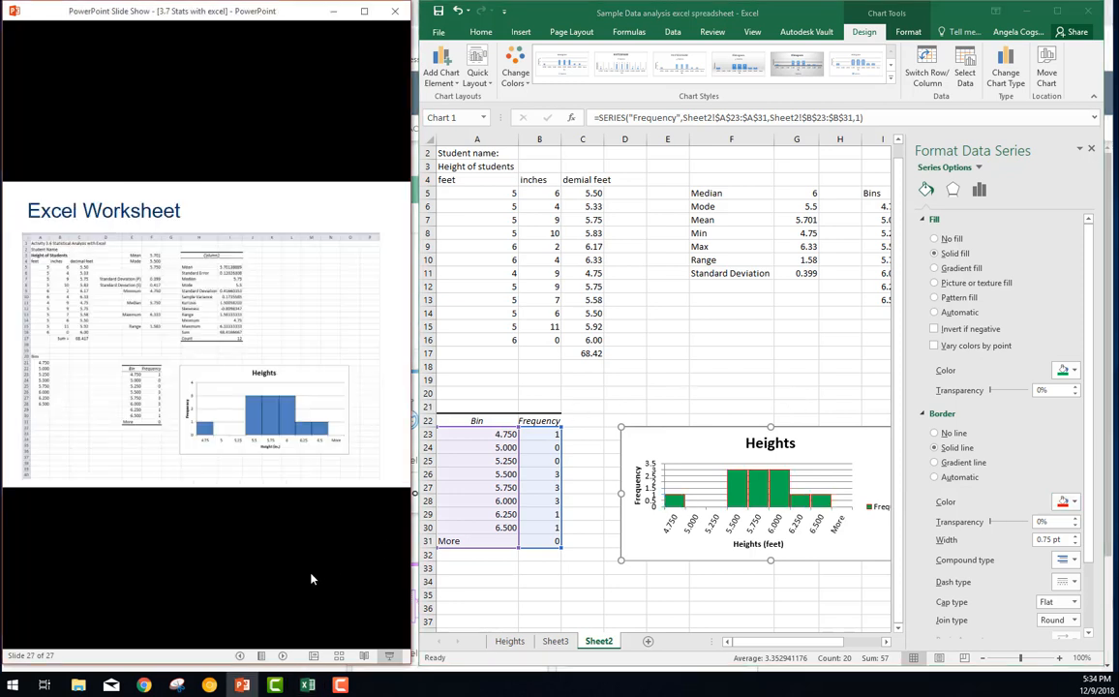
{"action": "left_click", "coordinate": [332, 531]}
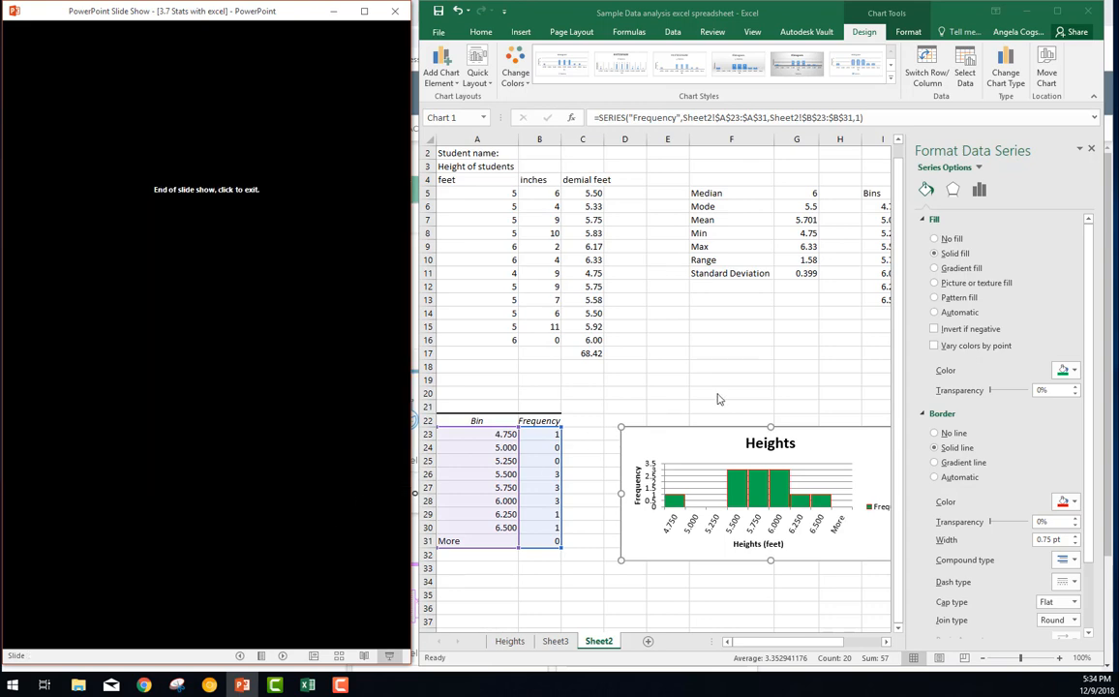